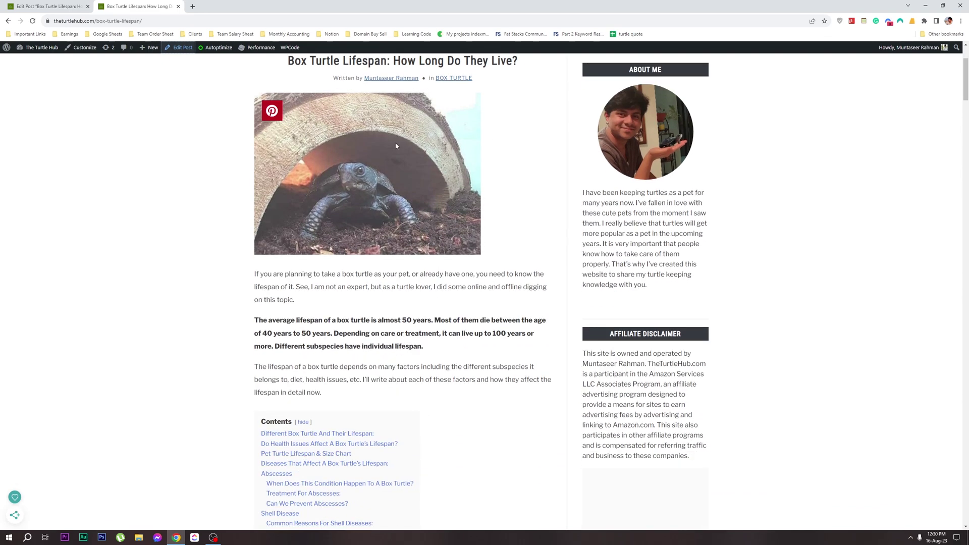
scroll(394, 151, "down", 4)
Scroll the live Box Turtle Lifespan article, then go back to its Edit Post tab
scroll(394, 152, "up", 3)
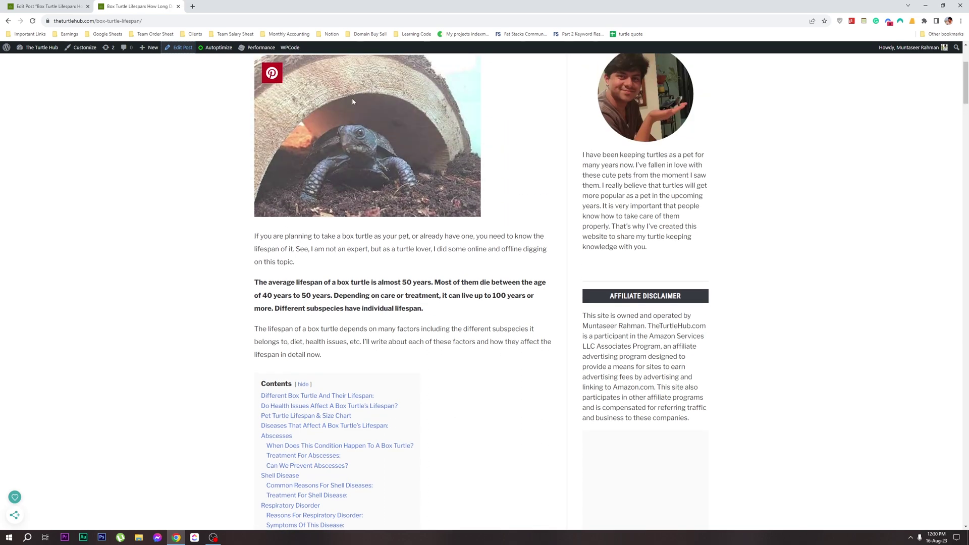
left_click(46, 6)
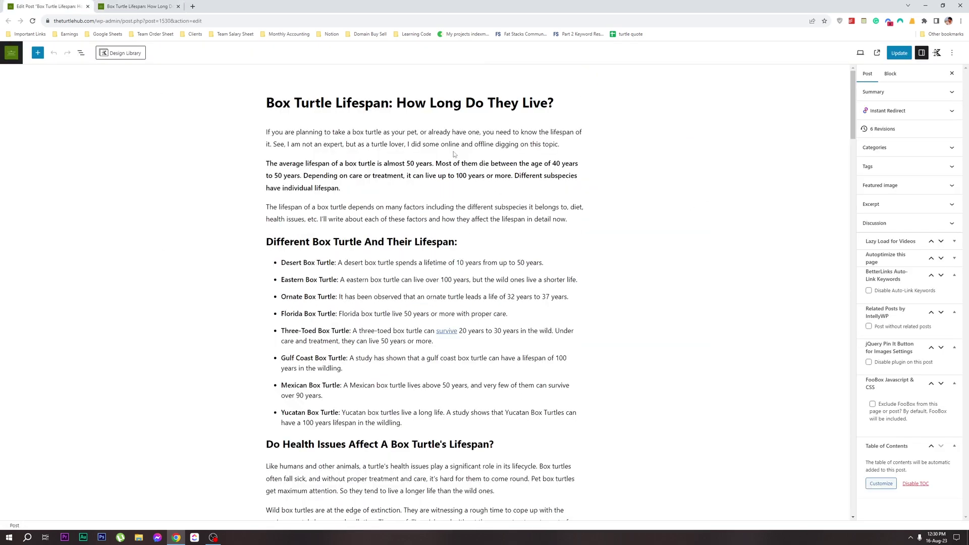
Briefly try a 'Query Hunter' search in a new tab, then scroll the editor to the QueryHunter box
scroll(454, 145, "down", 20)
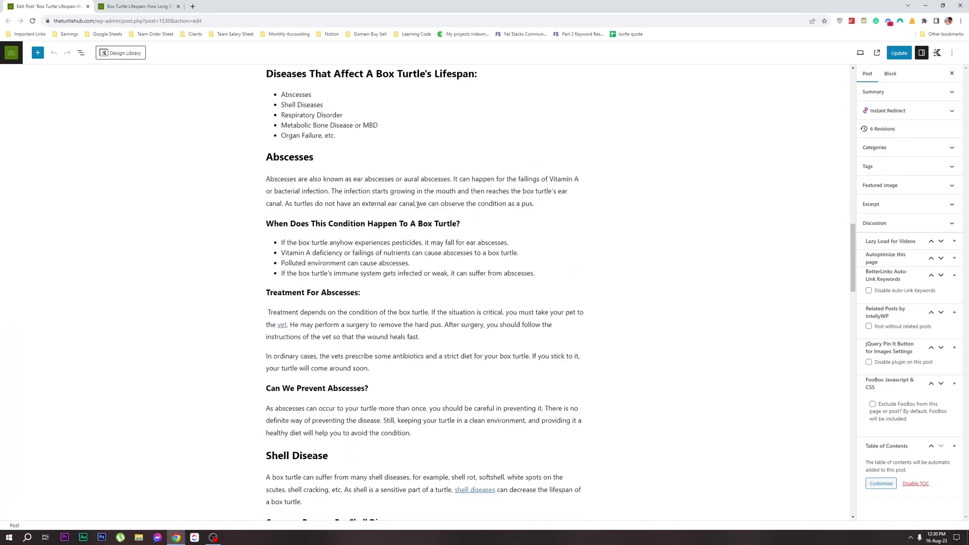
scroll(417, 203, "down", 5)
left_click(192, 6)
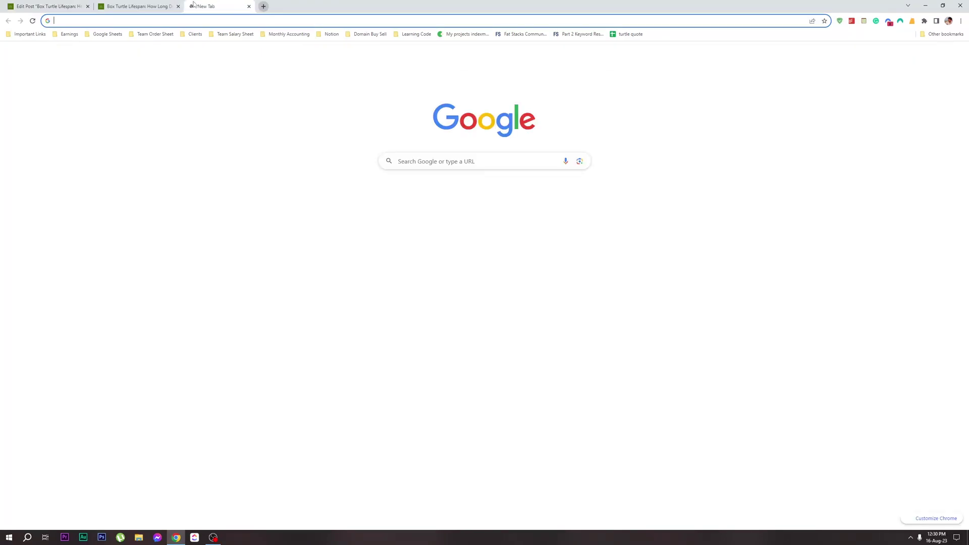
type("Query ")
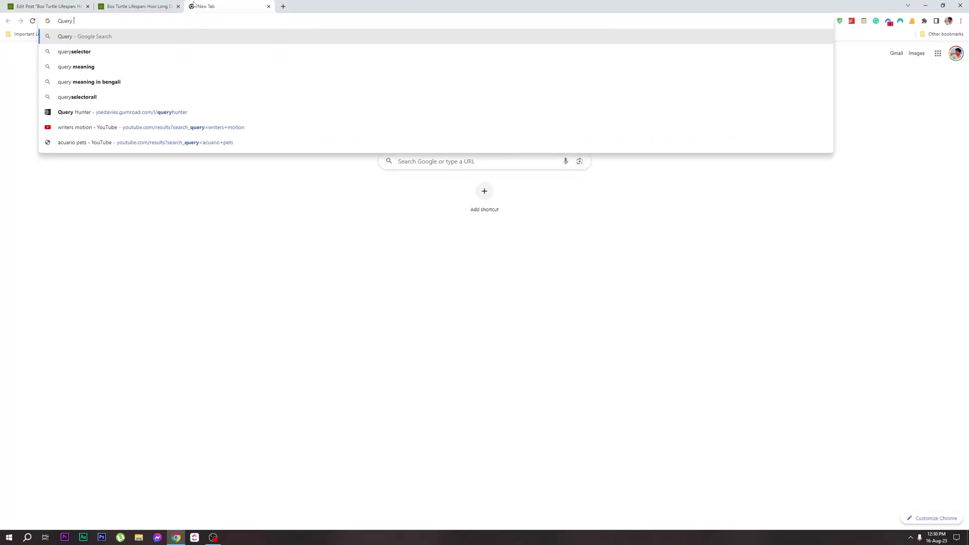
type("Hunter")
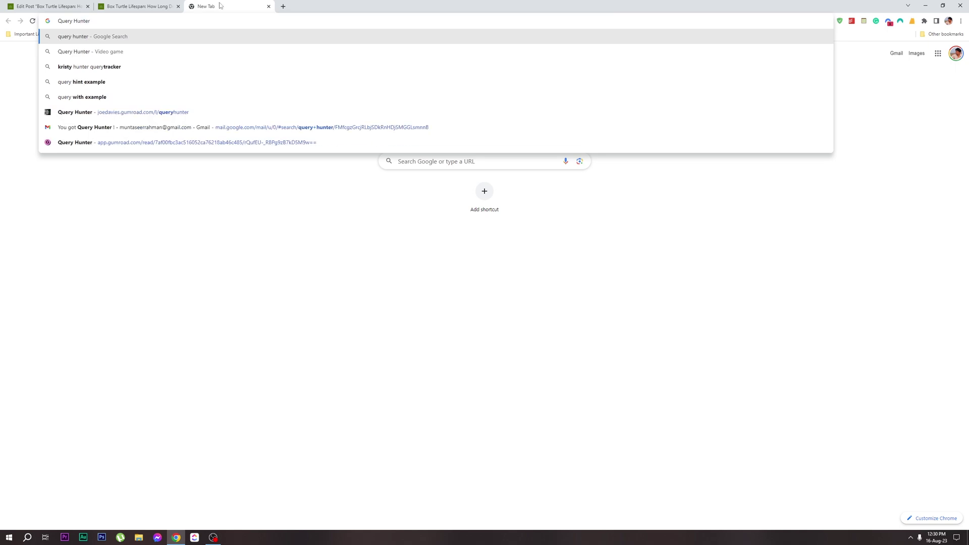
left_click(269, 6)
scroll(373, 227, "down", 8)
scroll(367, 271, "down", 6)
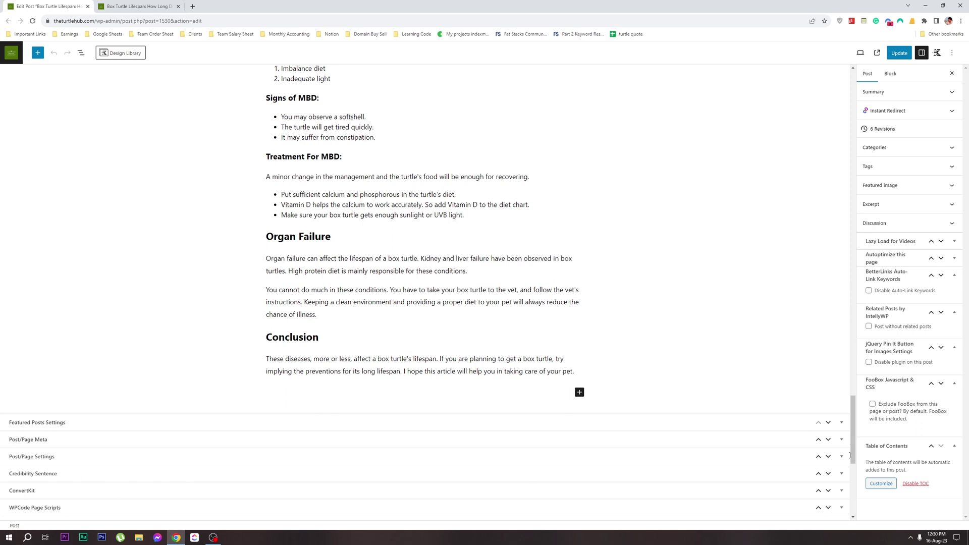
scroll(198, 279, "down", 2)
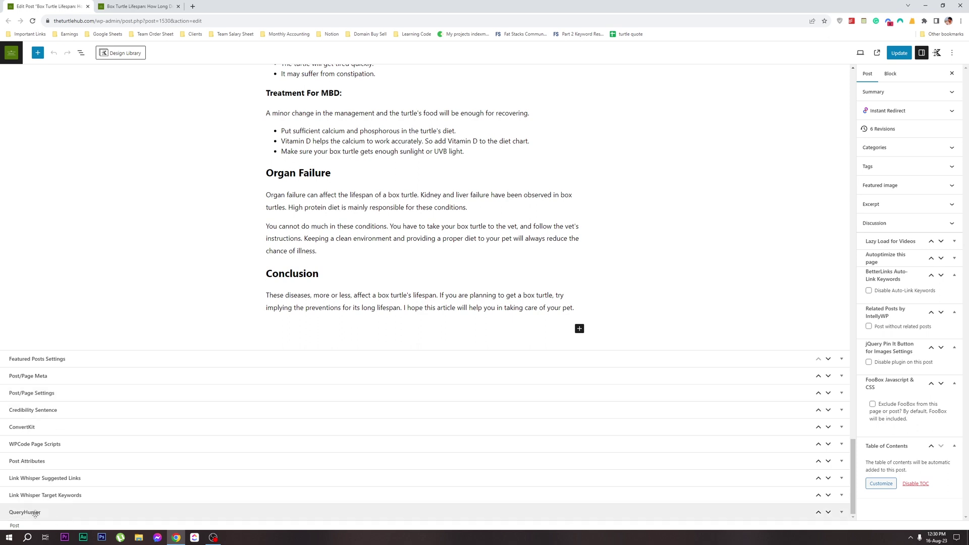
Expand the QueryHunter panel, review the All Queries table, and move to page 2
left_click(56, 512)
scroll(184, 426, "down", 5)
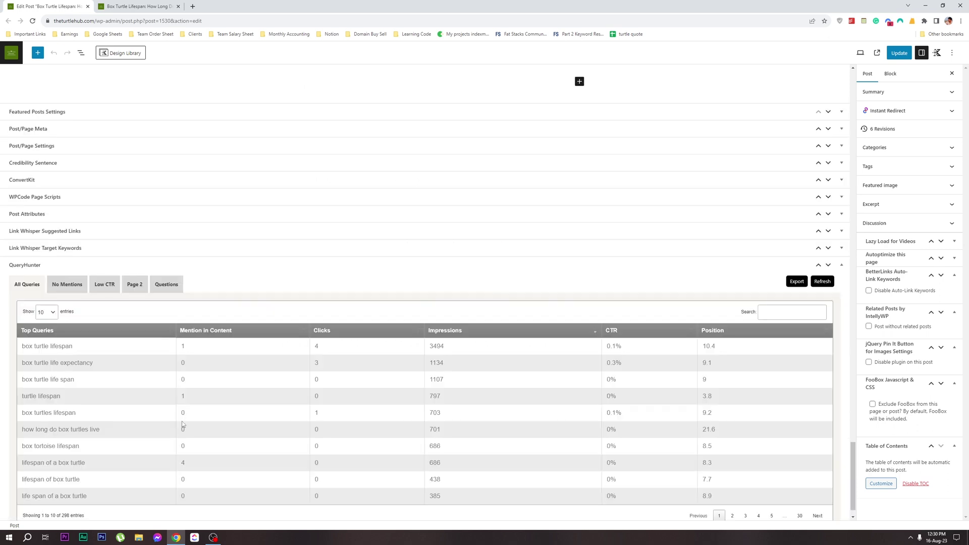
scroll(177, 379, "down", 1)
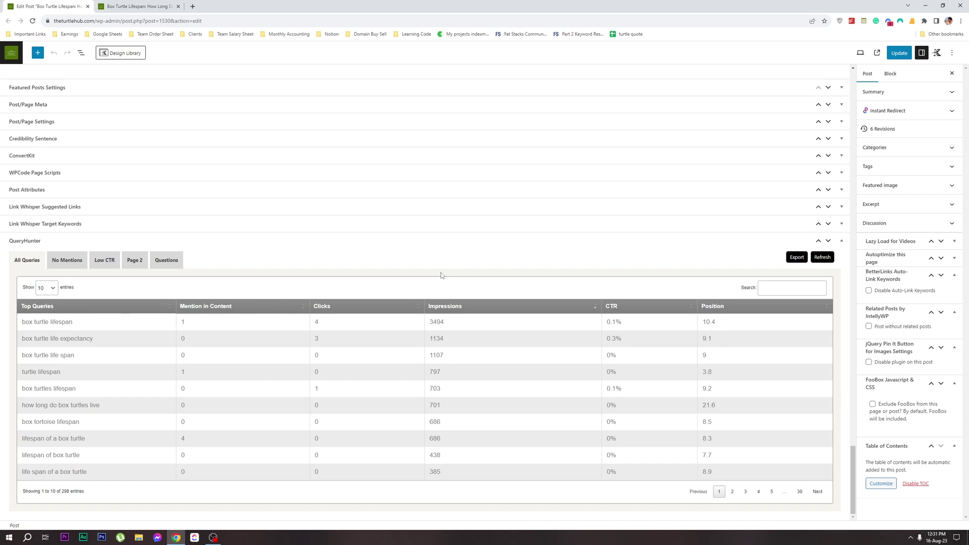
scroll(440, 275, "up", 8)
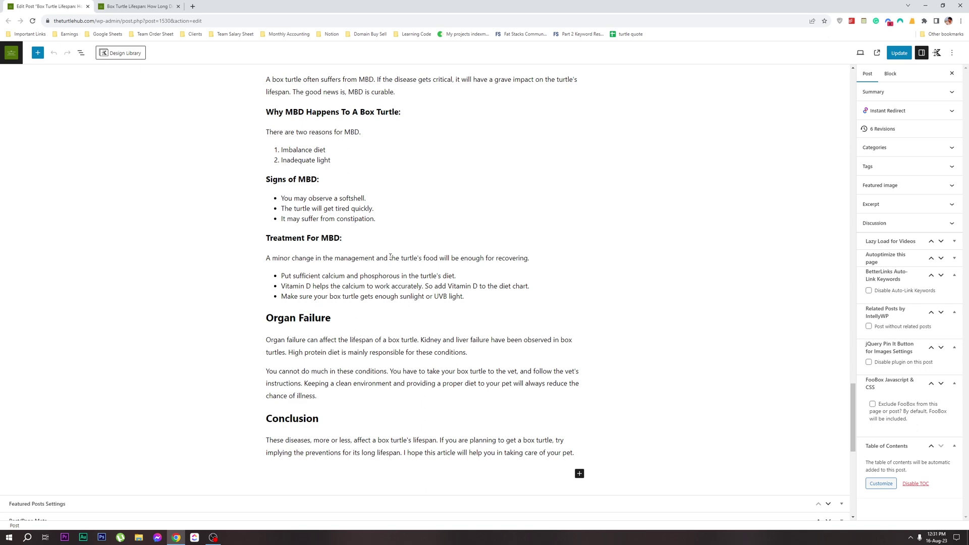
scroll(418, 241, "down", 7)
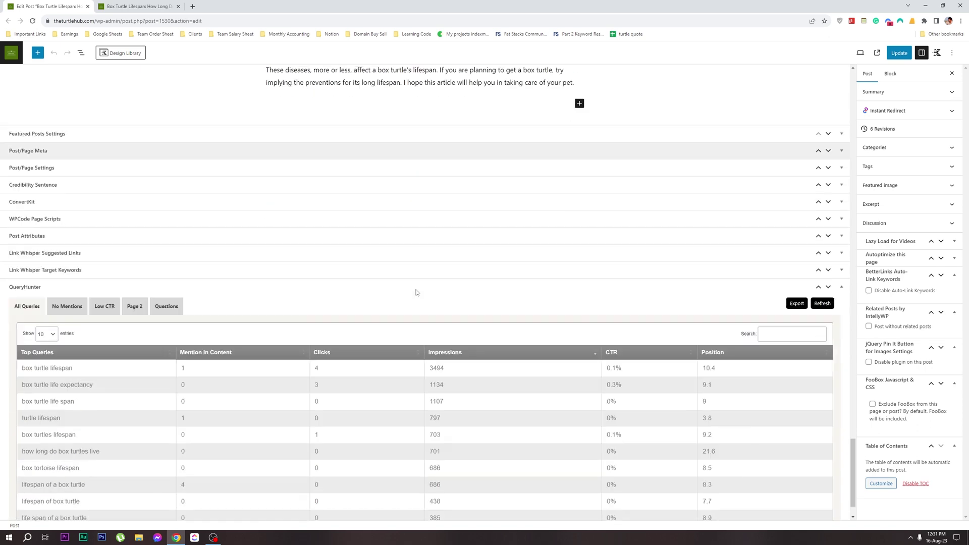
scroll(430, 327, "up", 1)
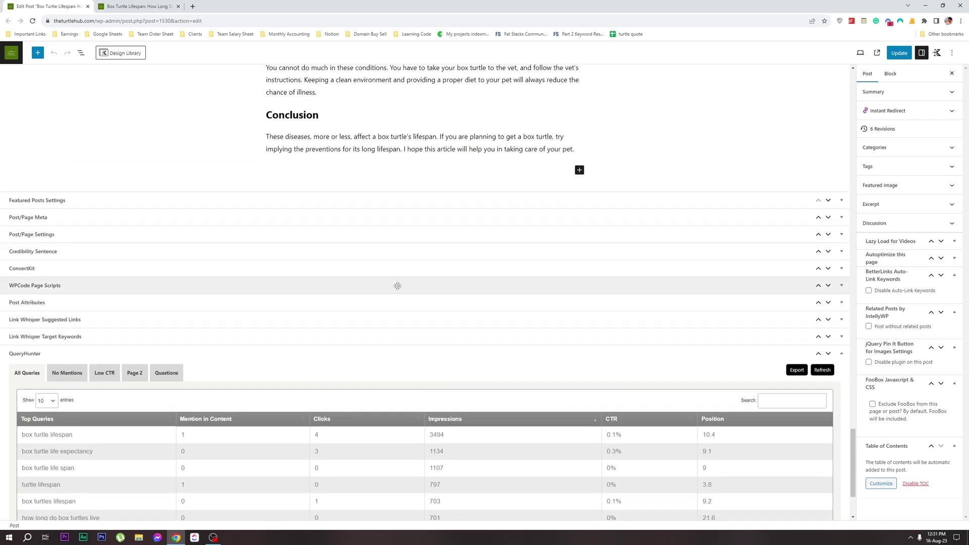
scroll(231, 228, "down", 2)
scroll(247, 216, "up", 4)
scroll(433, 259, "up", 8)
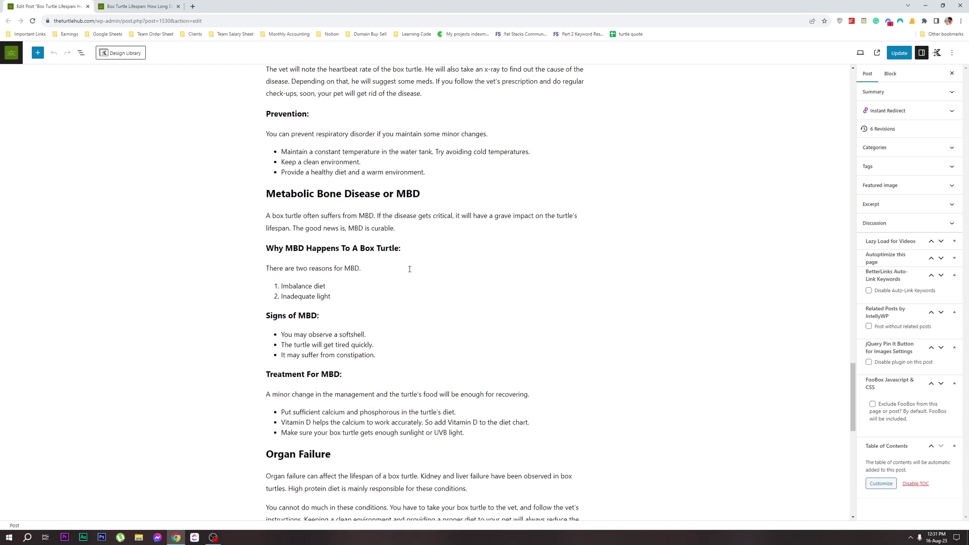
scroll(285, 343, "down", 12)
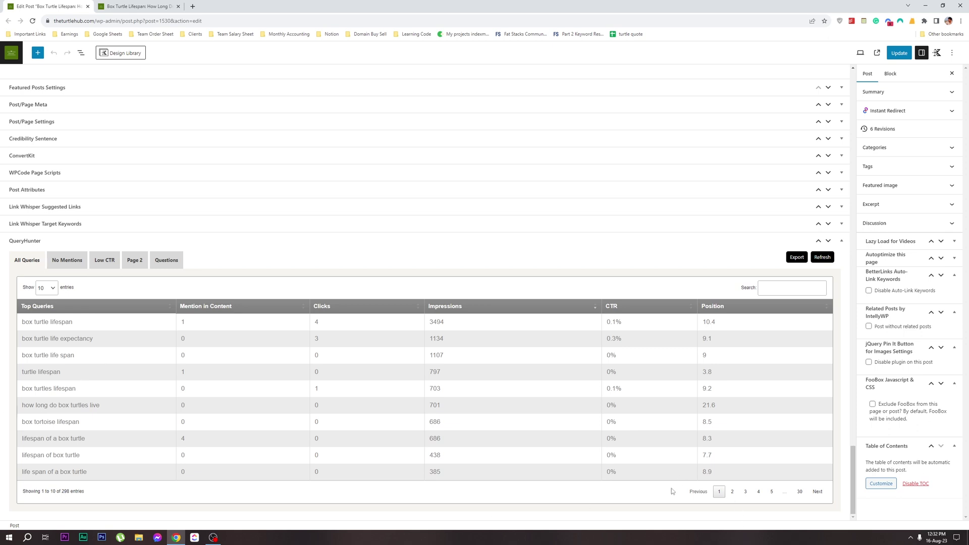
left_click(729, 492)
Page through queries, filter No Mentions, select 'life expectancy of a box turtle', then show Low CTR
left_click(745, 492)
left_click(719, 492)
left_click(68, 260)
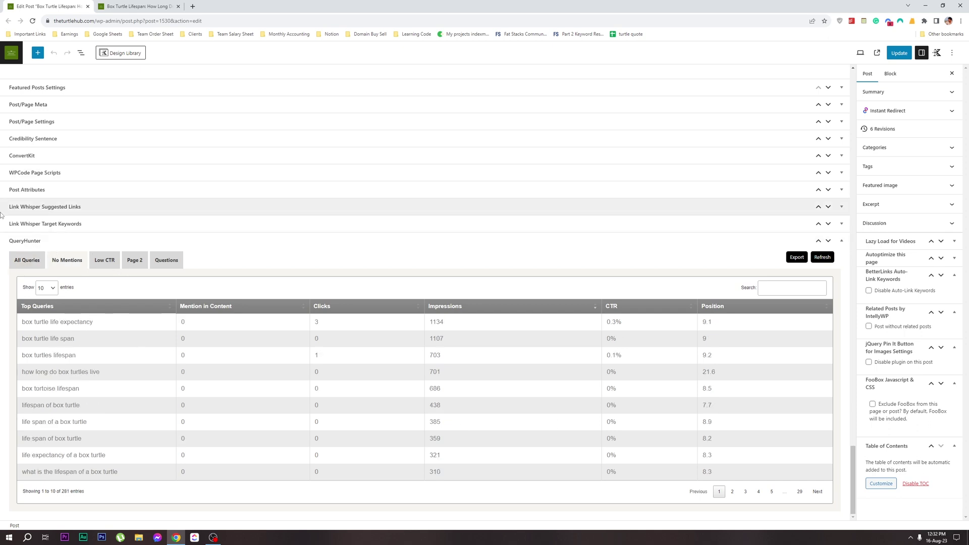
scroll(395, 253, "up", 4)
scroll(348, 255, "down", 4)
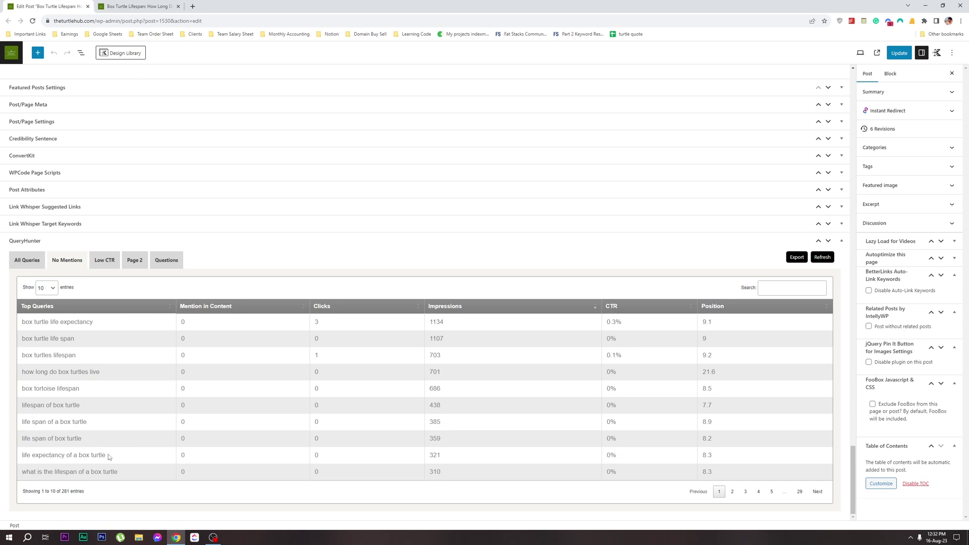
left_click_drag(108, 456, 21, 457)
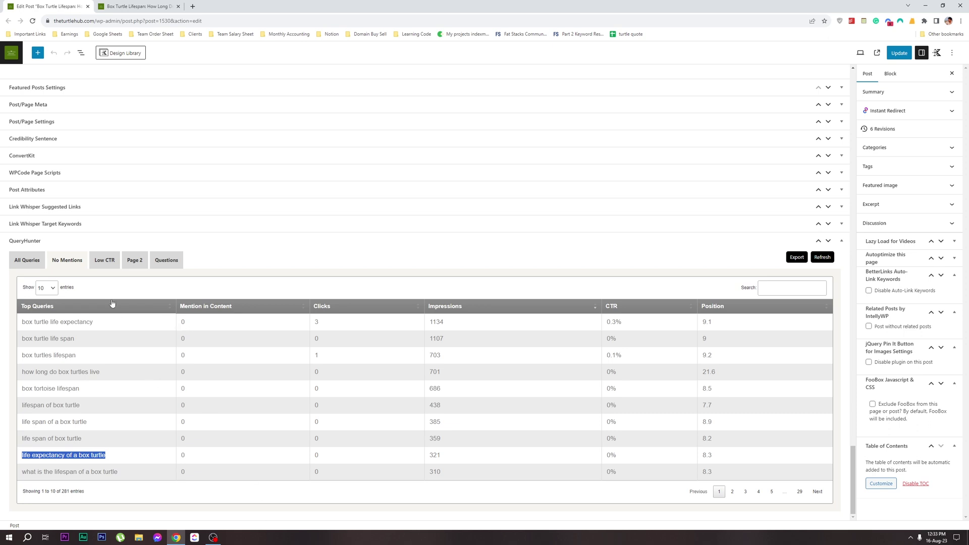
left_click(104, 261)
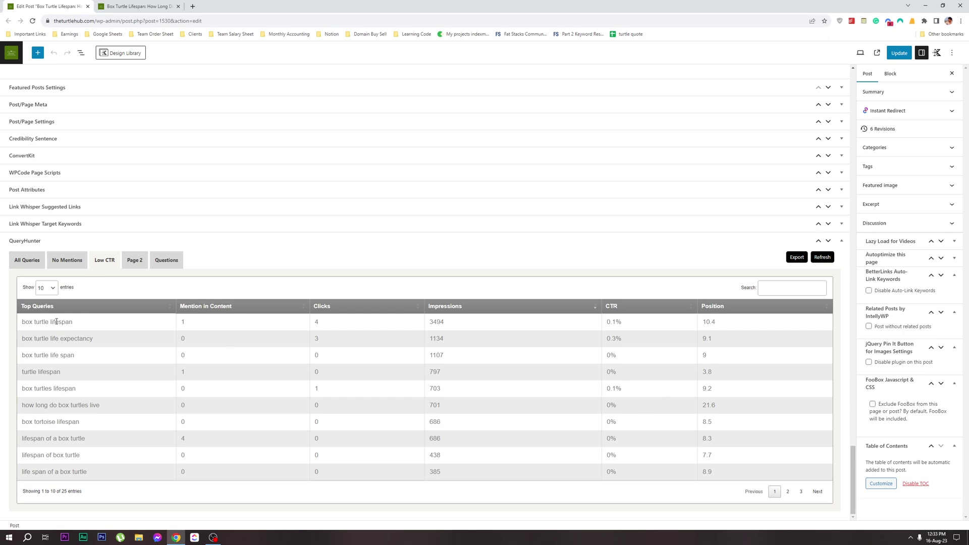
Review the Page 2 and Questions filters, cycle through all tabs, and return to All Queries (298)
left_click(132, 260)
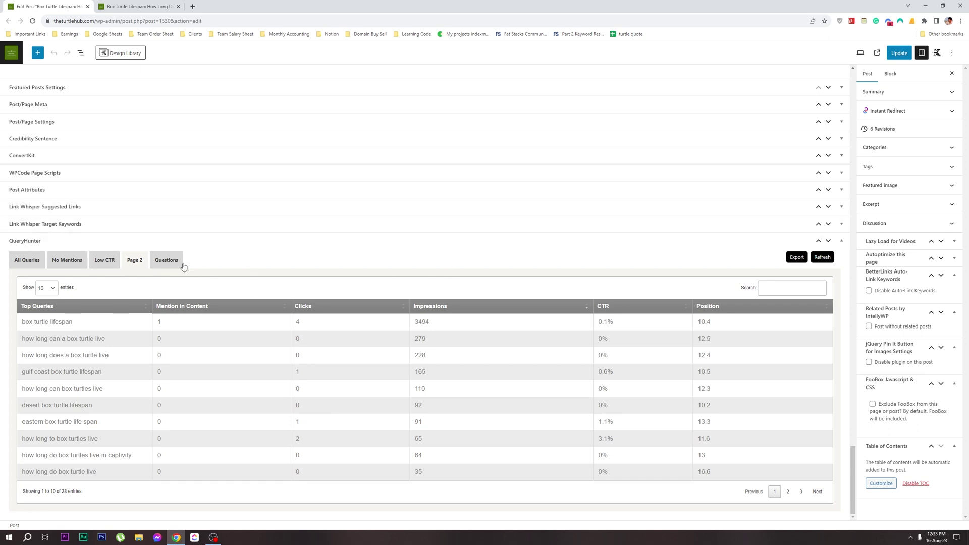
left_click(167, 261)
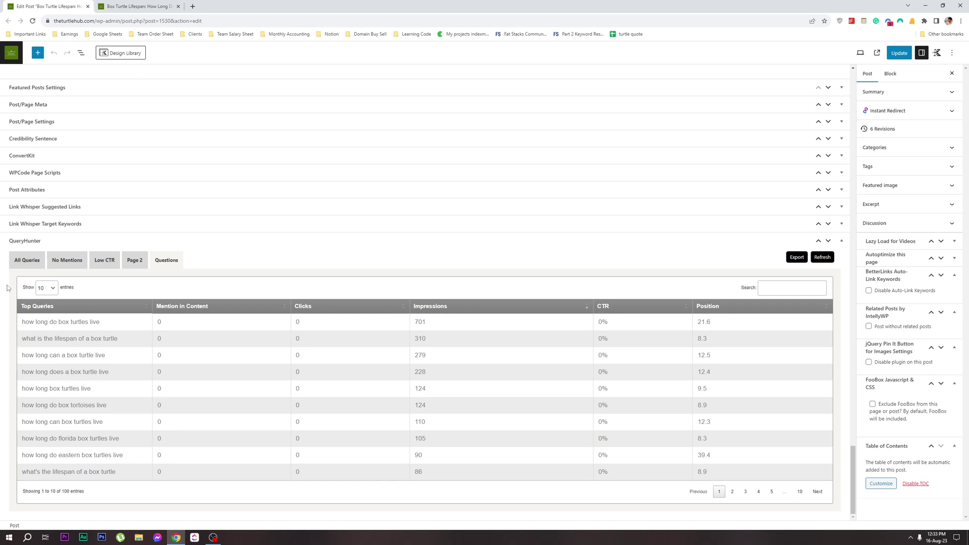
left_click(27, 260)
left_click(67, 260)
left_click(104, 260)
left_click(134, 259)
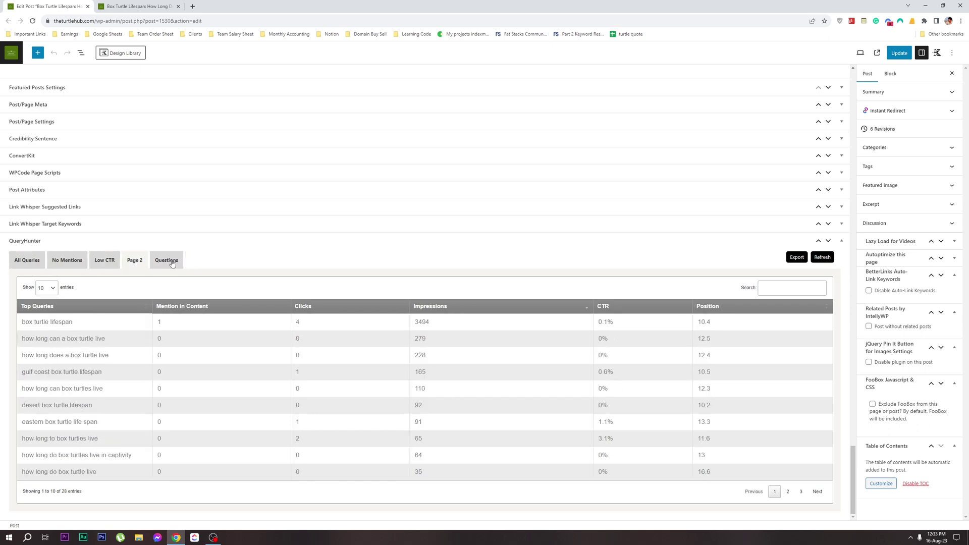
left_click(160, 263)
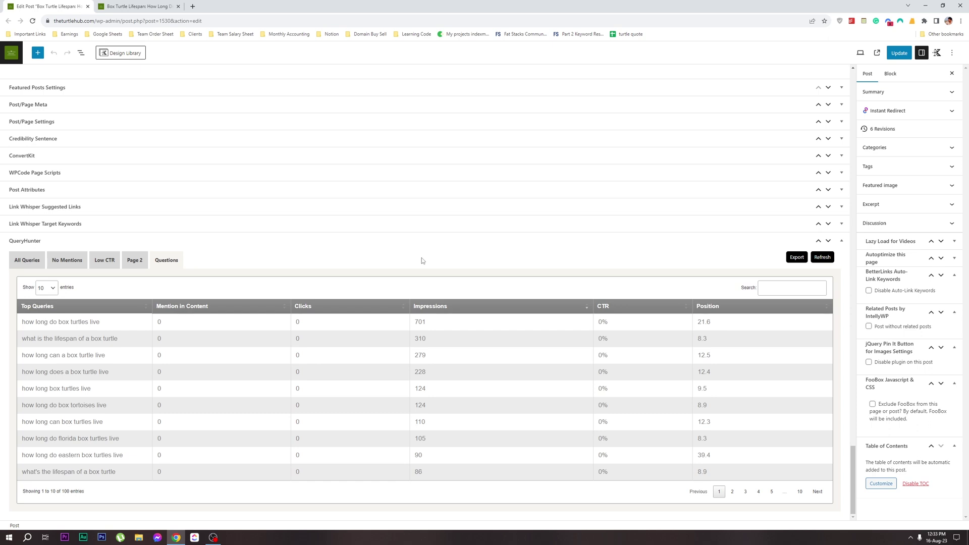
left_click(21, 259)
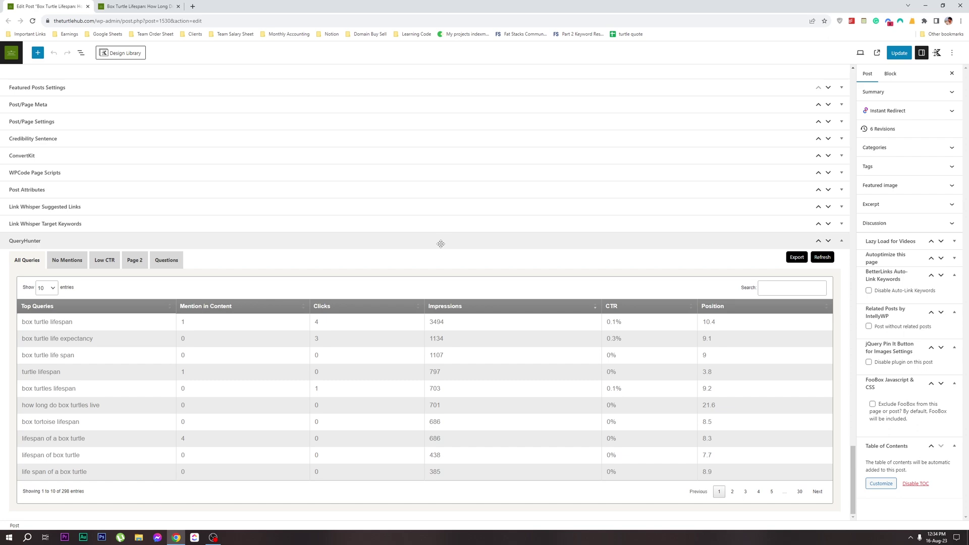
Collapse the QueryHunter panel and scroll back up the post editor
left_click(441, 244)
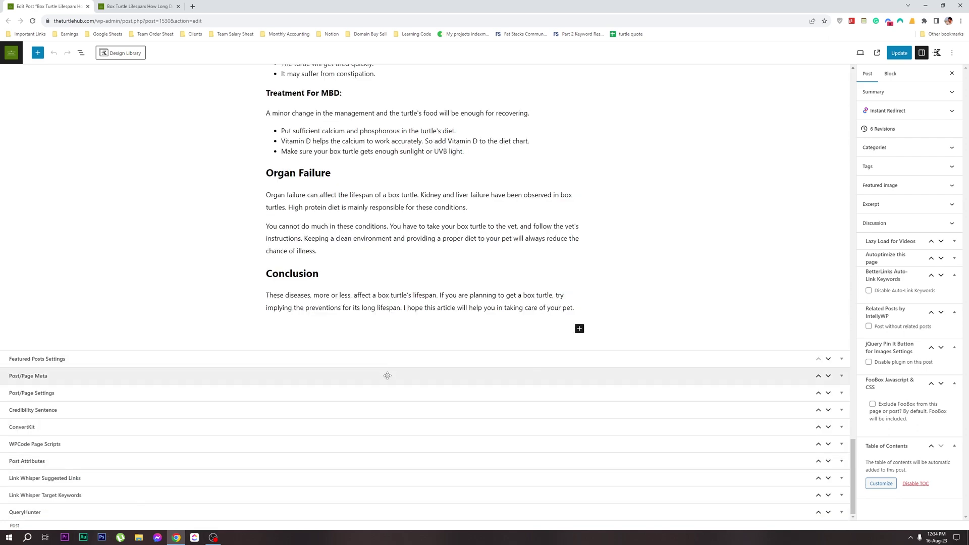
scroll(388, 353, "up", 5)
scroll(386, 323, "up", 8)
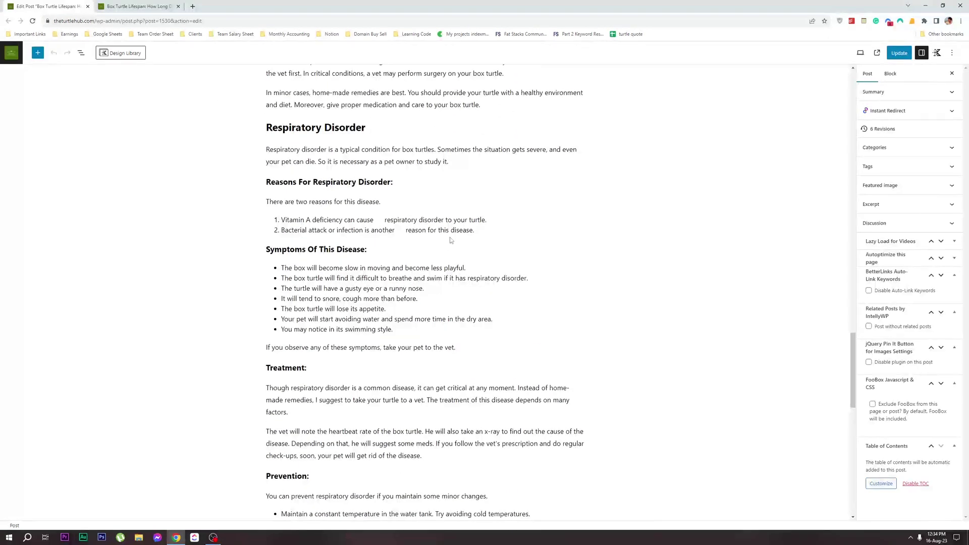
scroll(461, 279, "up", 5)
left_click_drag(852, 353, 858, 96)
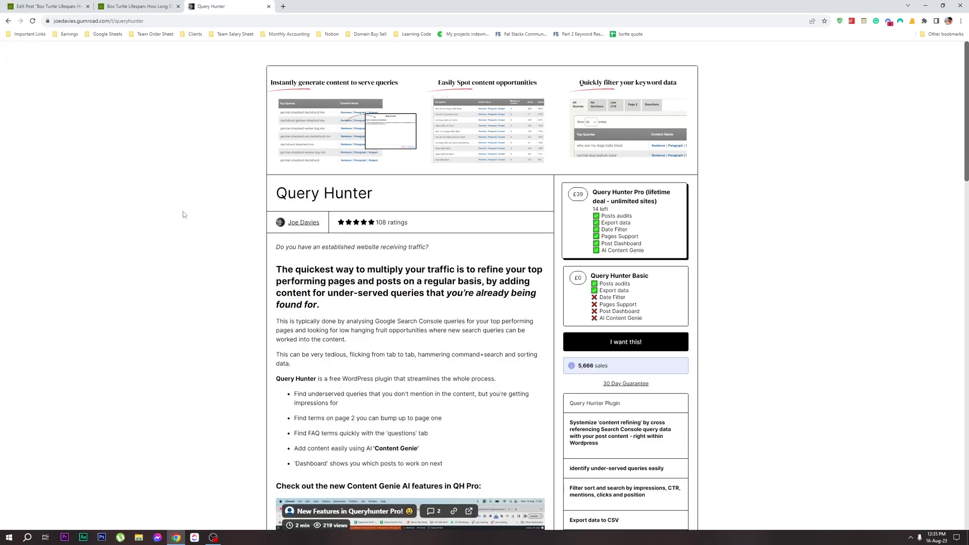
Pick the £0 Query Hunter Basic pricing option and proceed to checkout with 'I want this!'
scroll(600, 155, "down", 1)
scroll(454, 126, "up", 1)
scroll(532, 330, "down", 5)
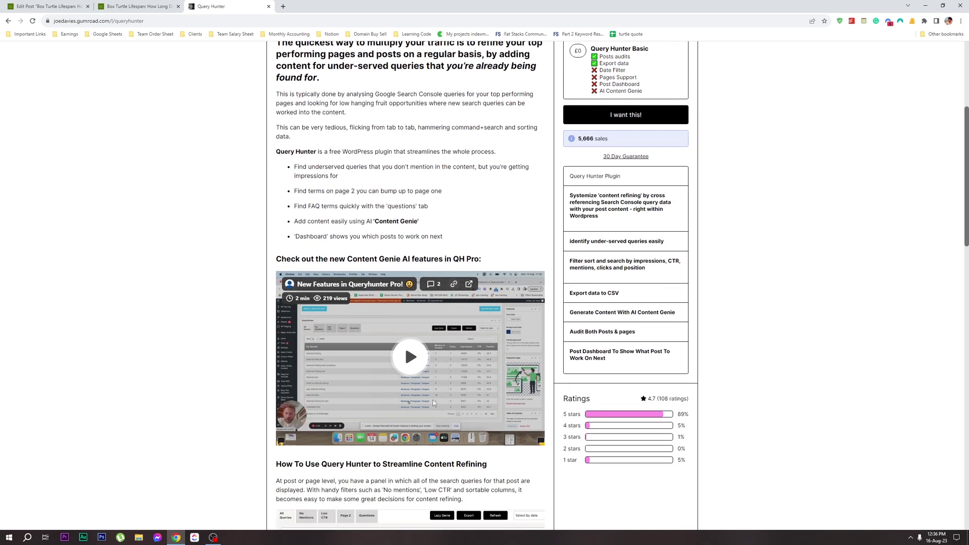
scroll(433, 402, "up", 5)
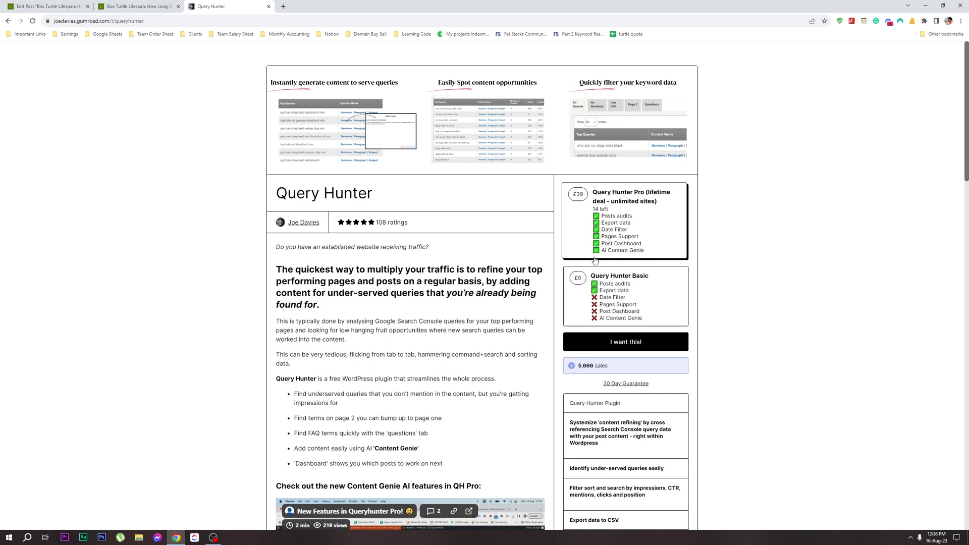
left_click(626, 290)
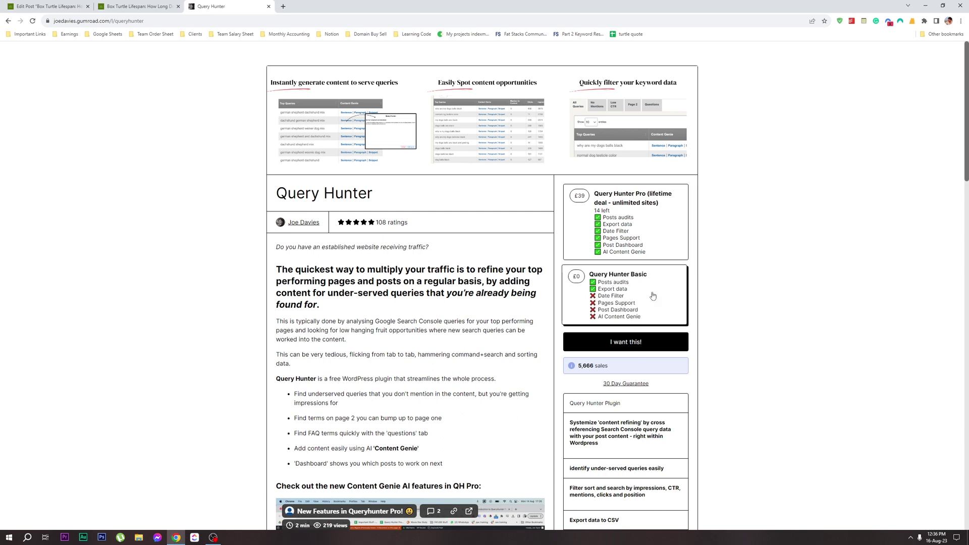
left_click(645, 347)
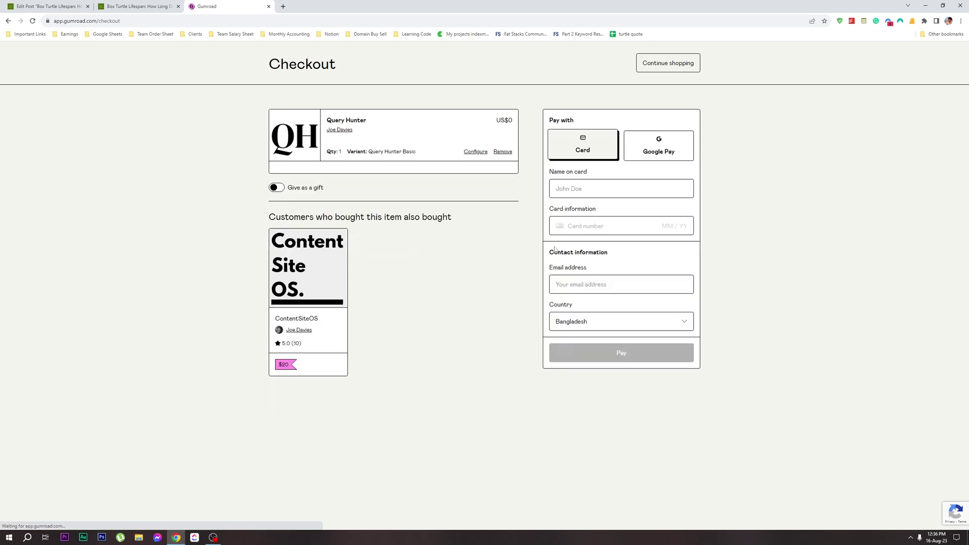
Enter the buyer's e-mail address, submit the free order, and decline the ContentSiteOS add-on
left_click(594, 145)
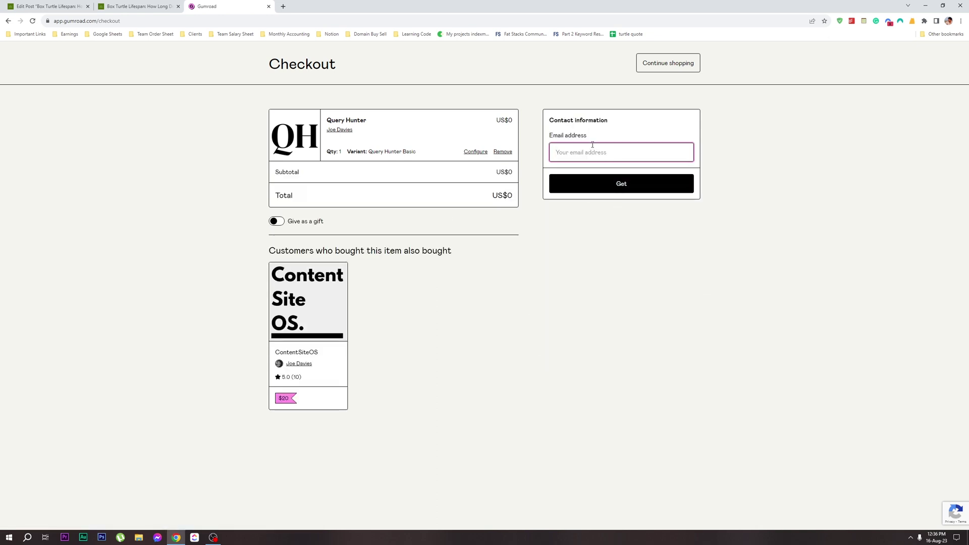
left_click(621, 183)
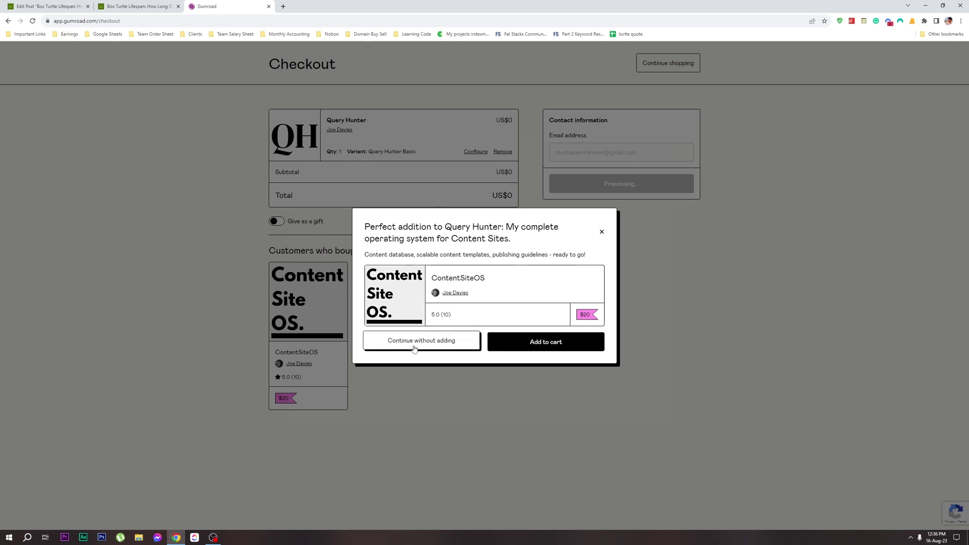
left_click(419, 344)
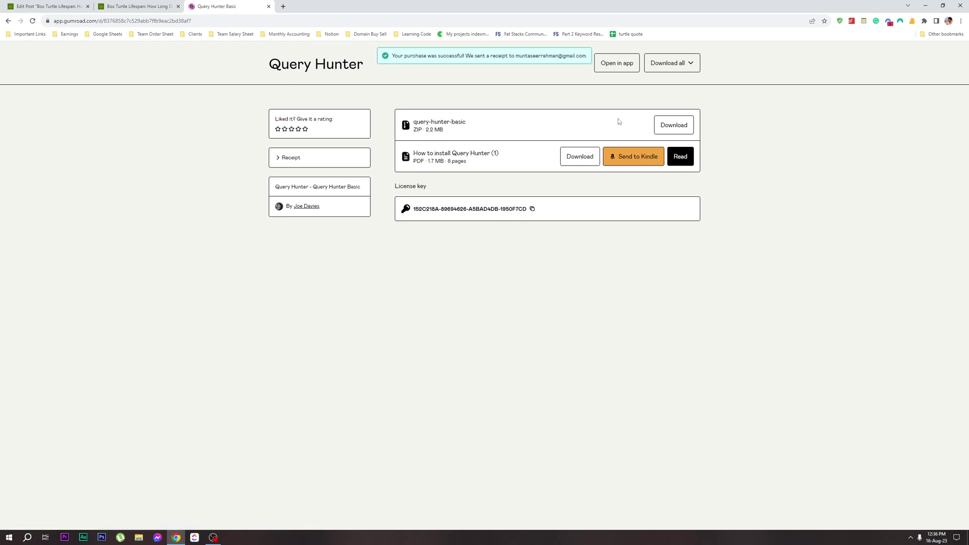
Download the query-hunter-basic zip and open the How to install Query Hunter PDF in a new tab
left_click(674, 125)
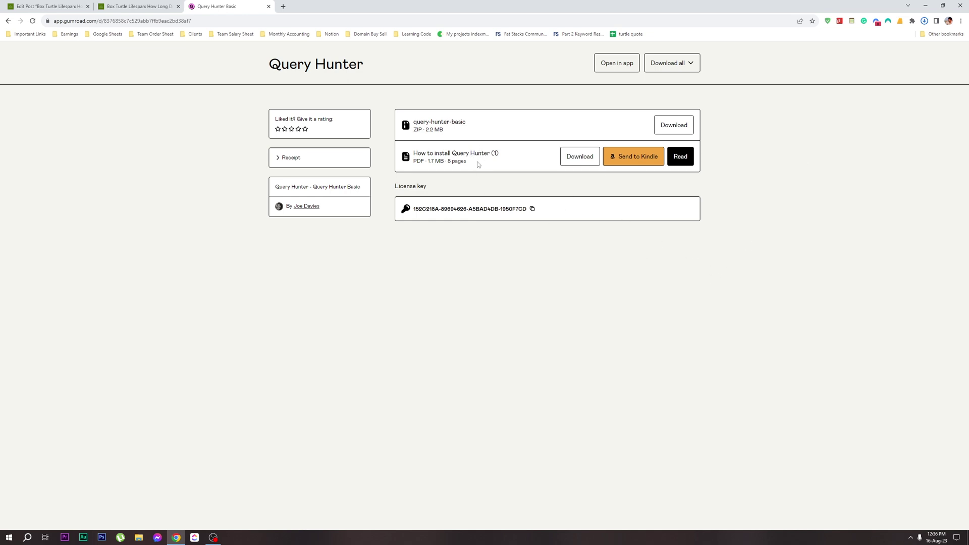
left_click(680, 156)
left_click(8, 21)
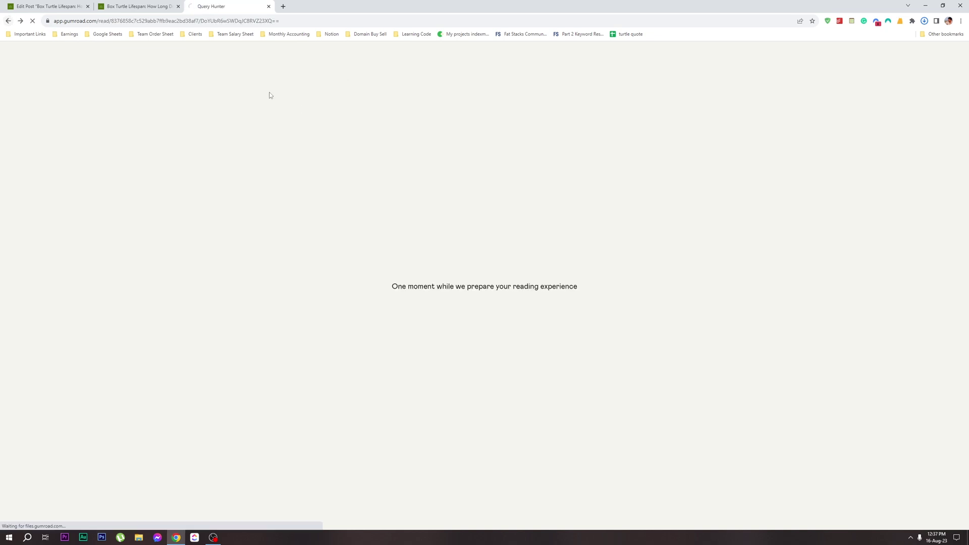
middle_click(682, 159)
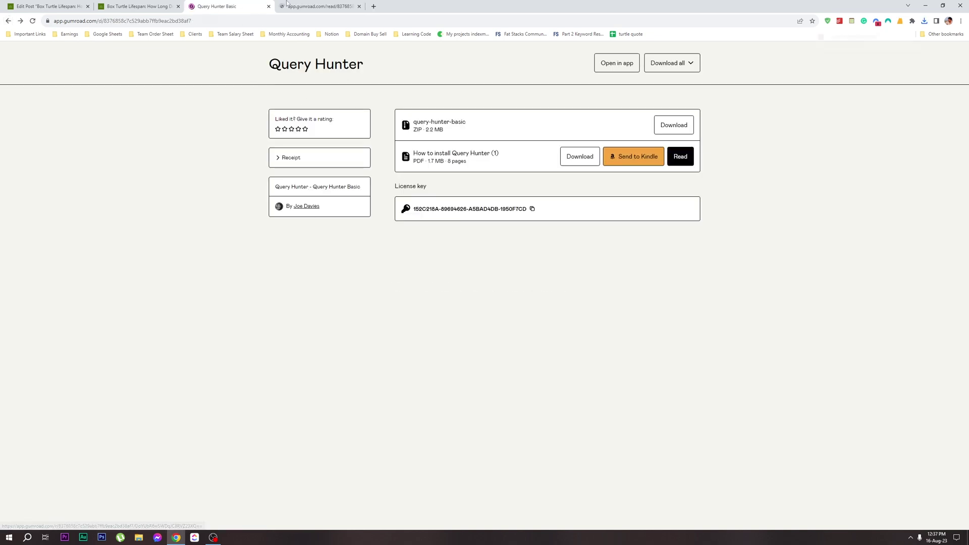
left_click(318, 6)
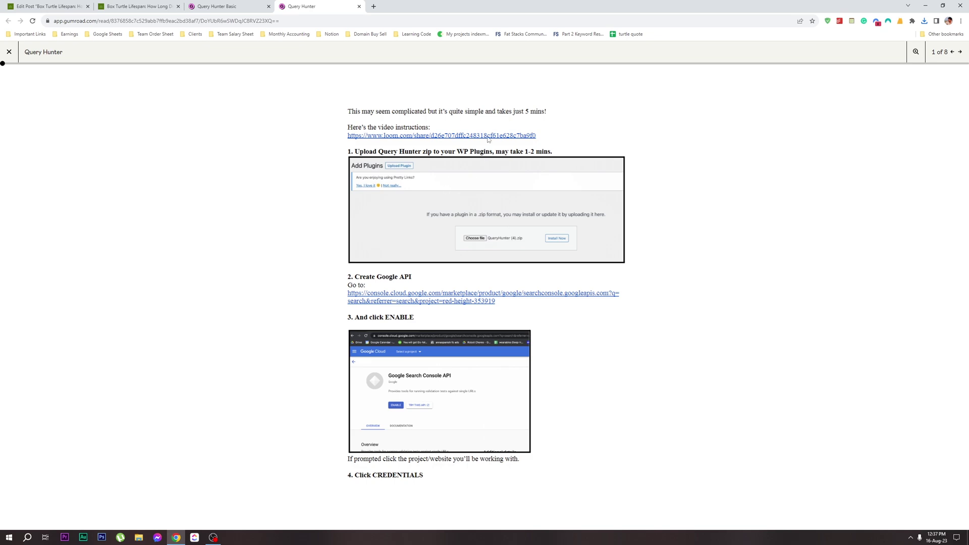
Close the Box Turtle Lifespan and Edit Post tabs, keeping the install guide tab
left_click(146, 6)
key("ctrl+w")
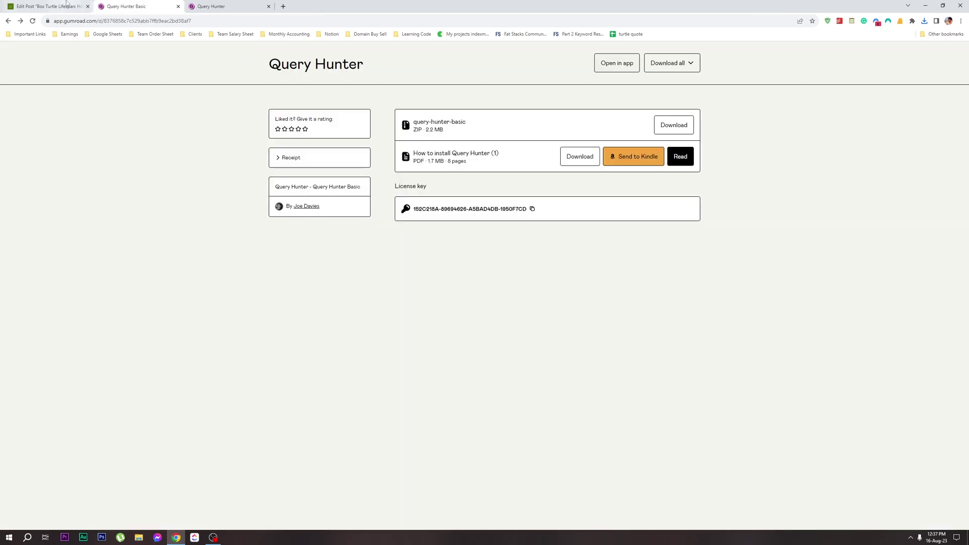
middle_click(66, 6)
left_click(151, 6)
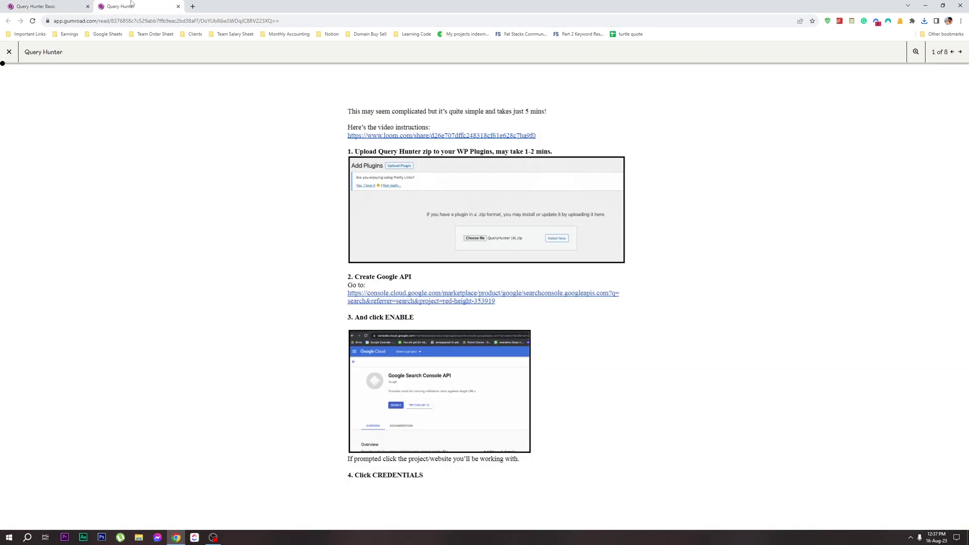
left_click(198, 6)
Load the gigapaw.com site in the new tab
type("gigapaw")
key("Return")
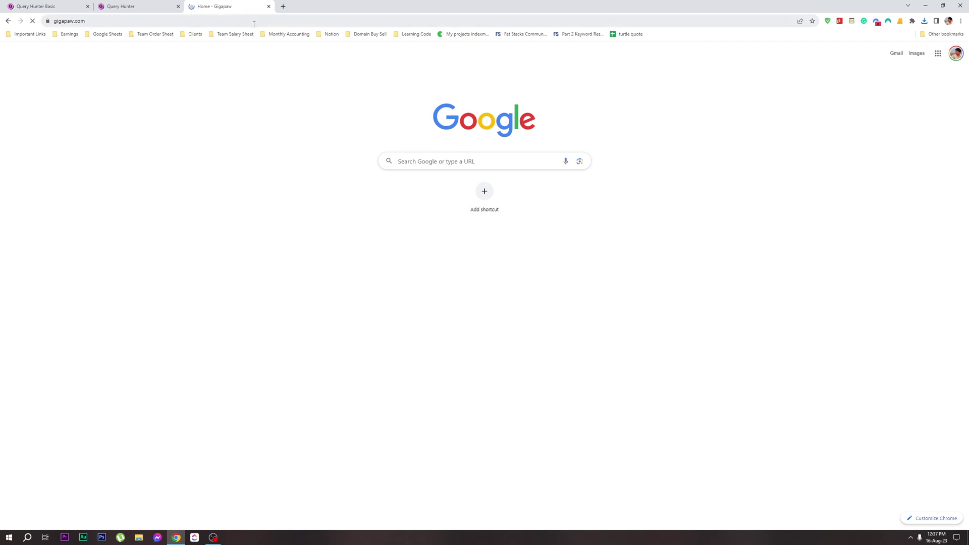
scroll(268, 303, "down", 4)
scroll(268, 307, "up", 4)
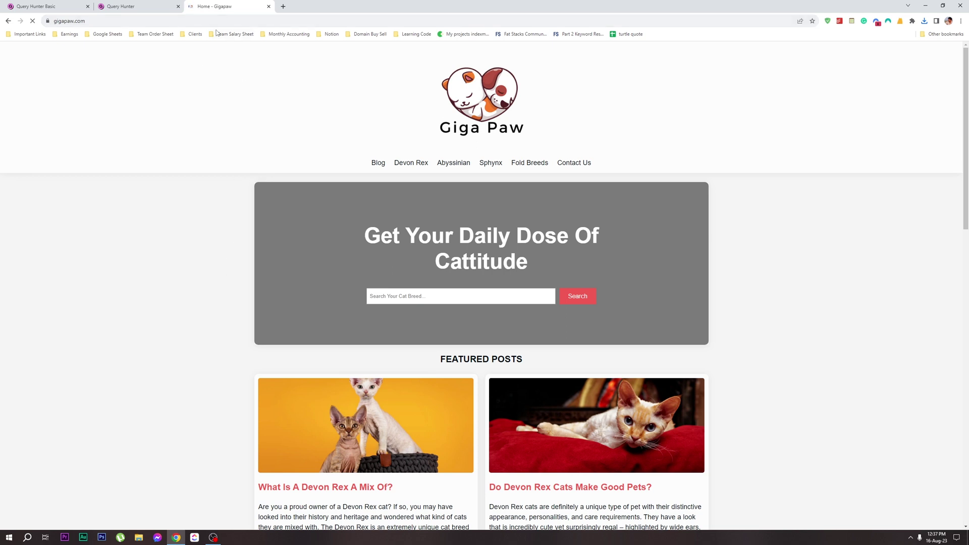
Append /wp to the address to reach Gigapaw's WordPress admin dashboard
left_click(268, 20)
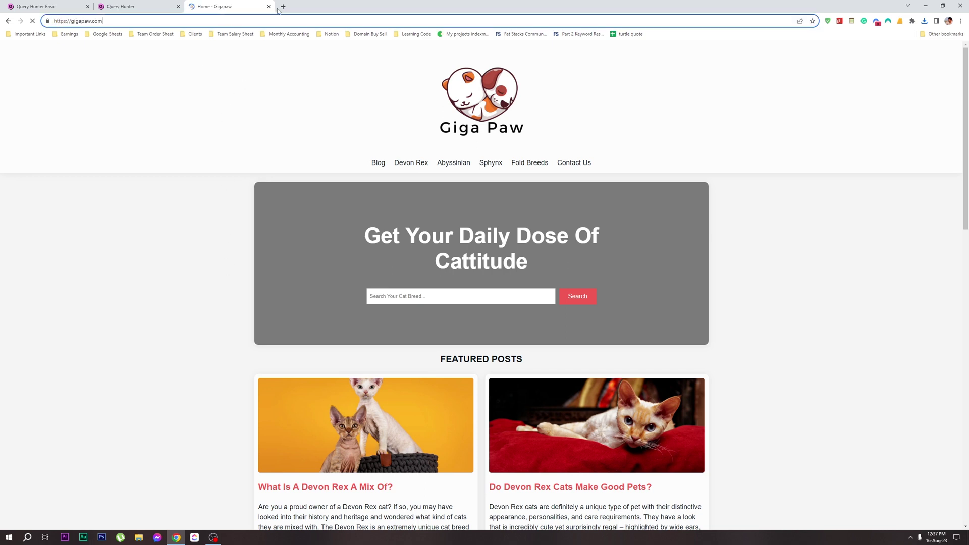
type("/wp")
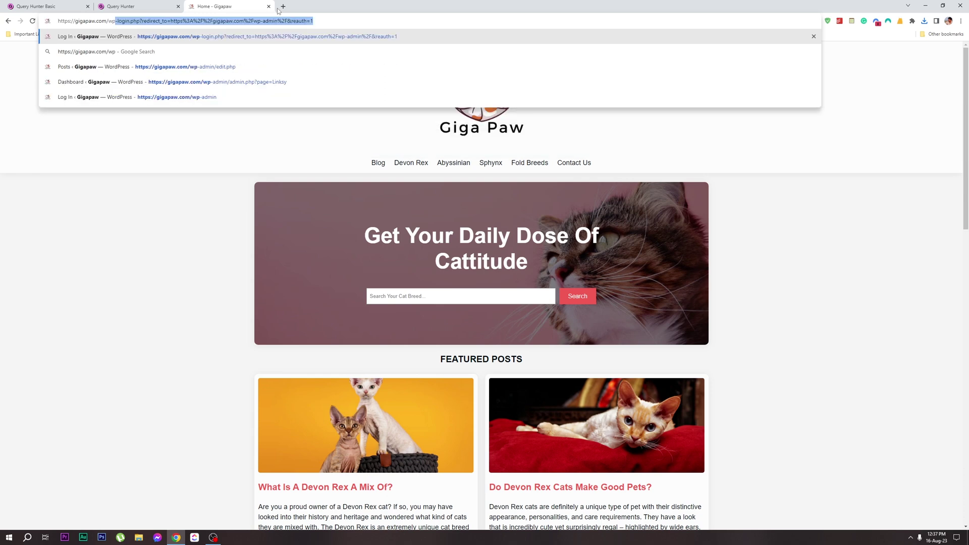
key("Return")
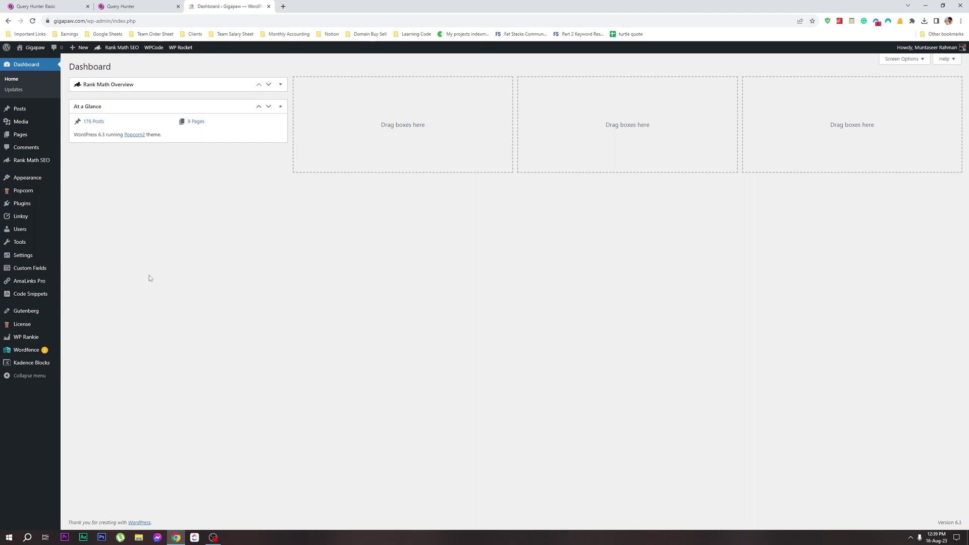
Upload query-hunter-basic.zip under Plugins > Add New, install it, and activate Query Hunter
mouse_move(30, 206)
left_click(66, 216)
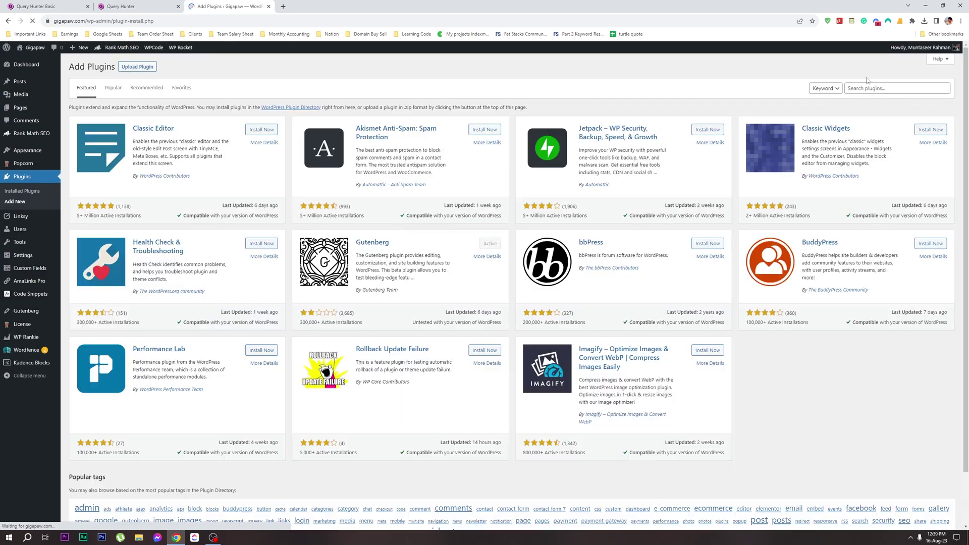
left_click(872, 88)
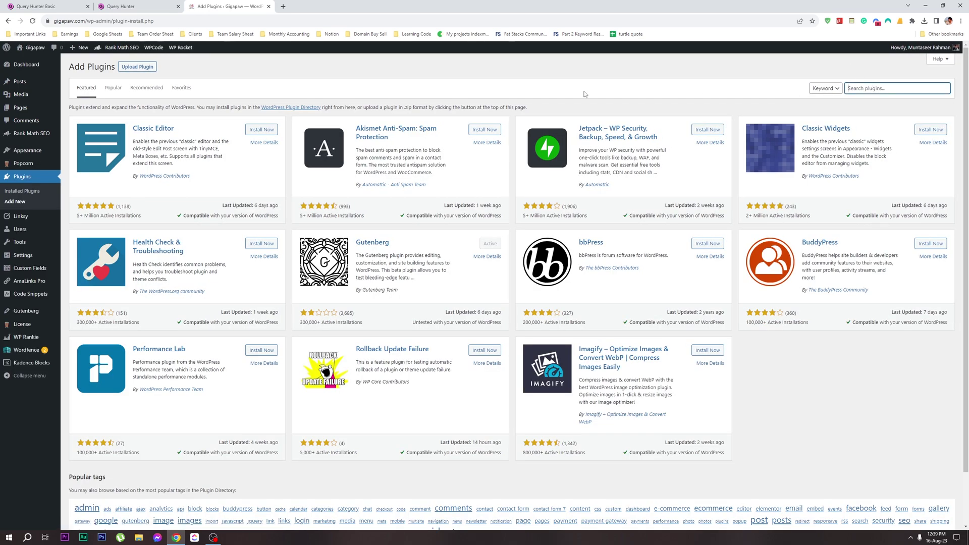
left_click(137, 67)
left_click(488, 142)
left_click(368, 70)
double_click(368, 70)
left_click(562, 135)
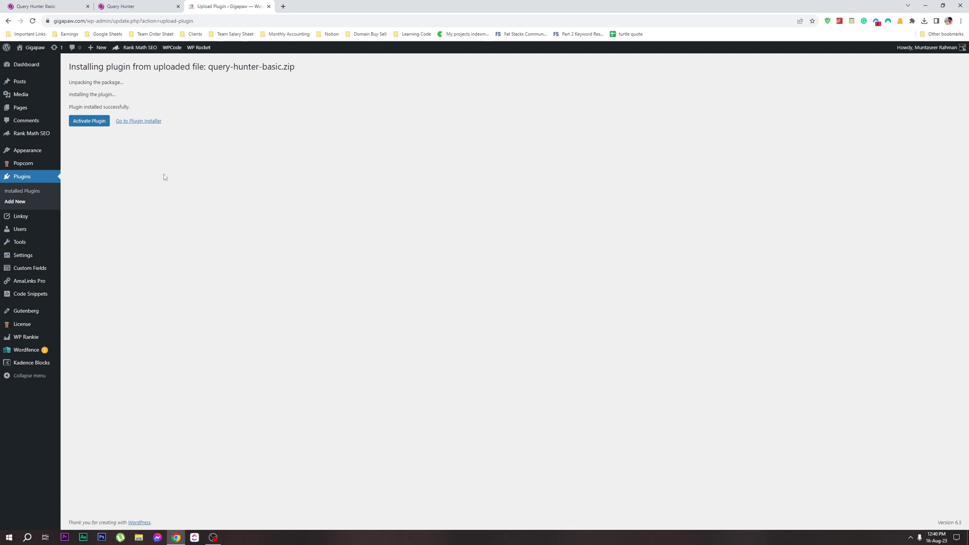
left_click(87, 122)
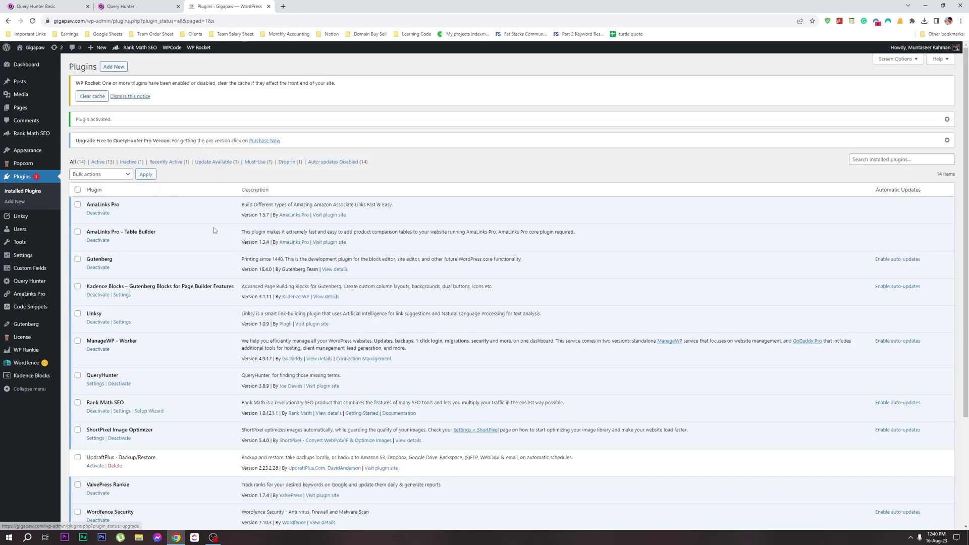
Open QueryHunter settings, check its Dashboard, return to Settings, and clear the WP Rocket cache
left_click(96, 384)
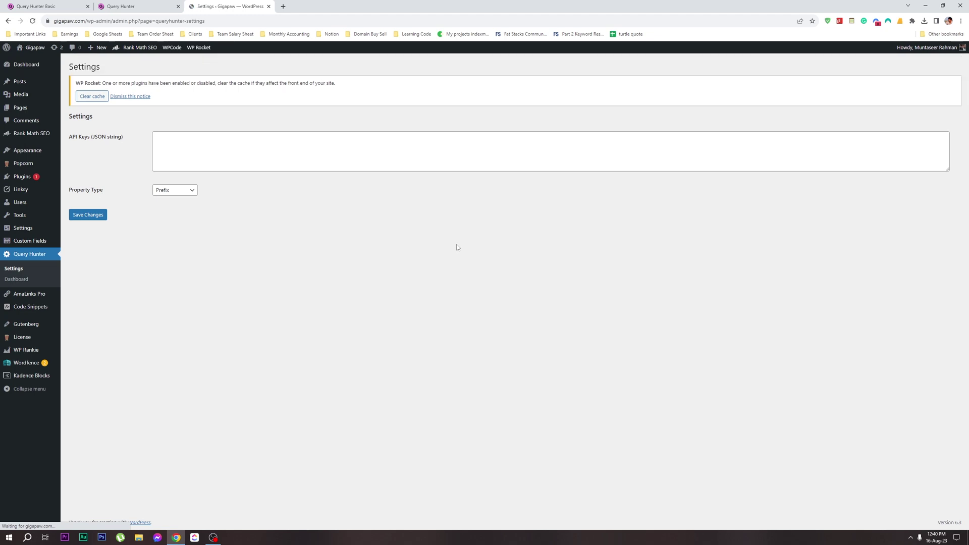
left_click(25, 279)
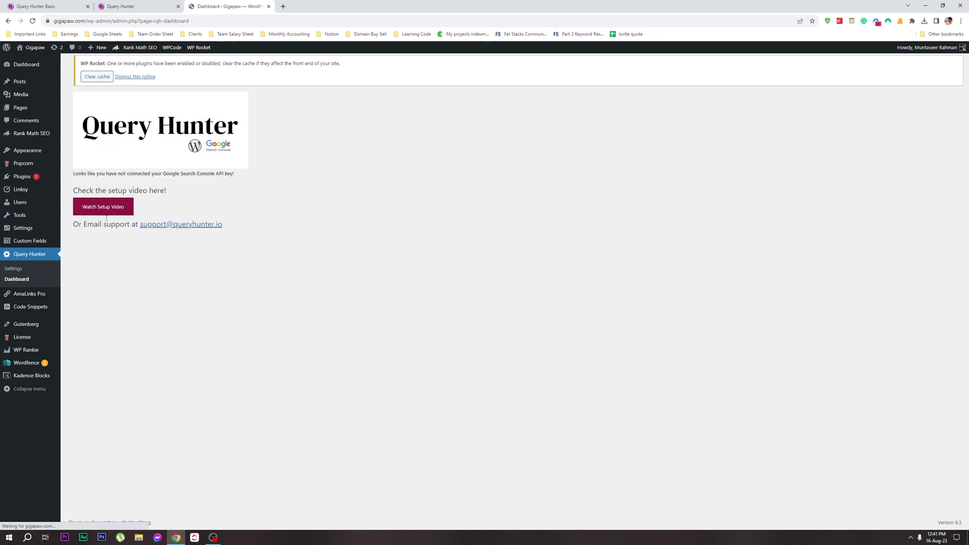
left_click(15, 269)
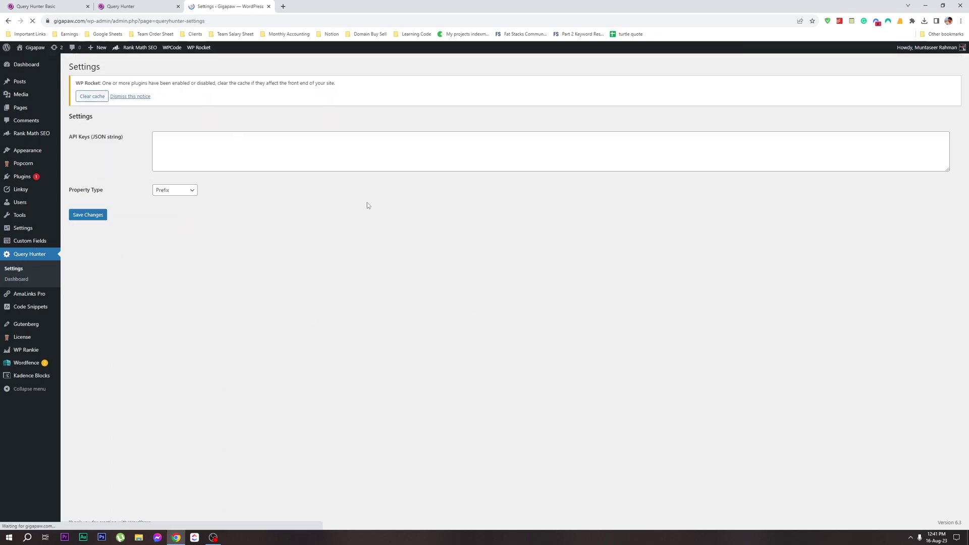
left_click(98, 97)
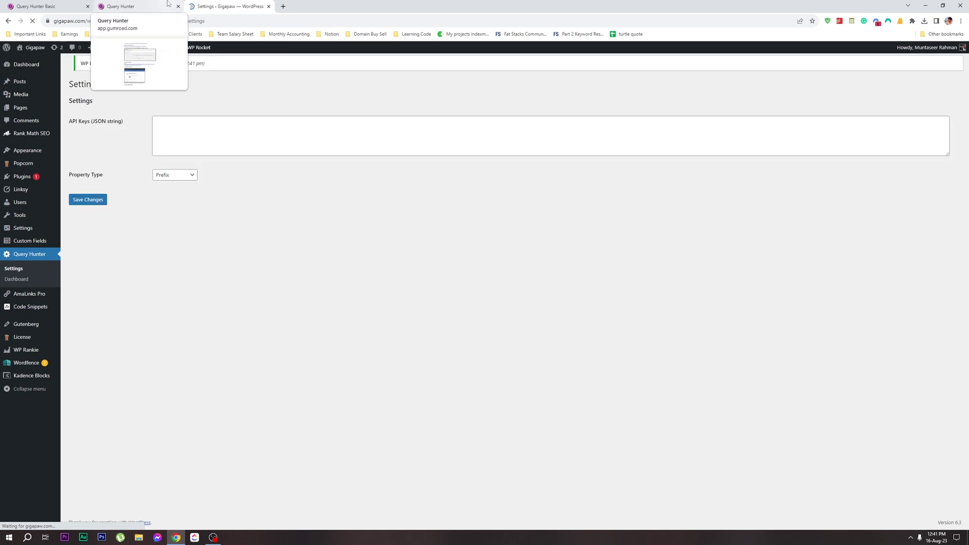
left_click(168, 3)
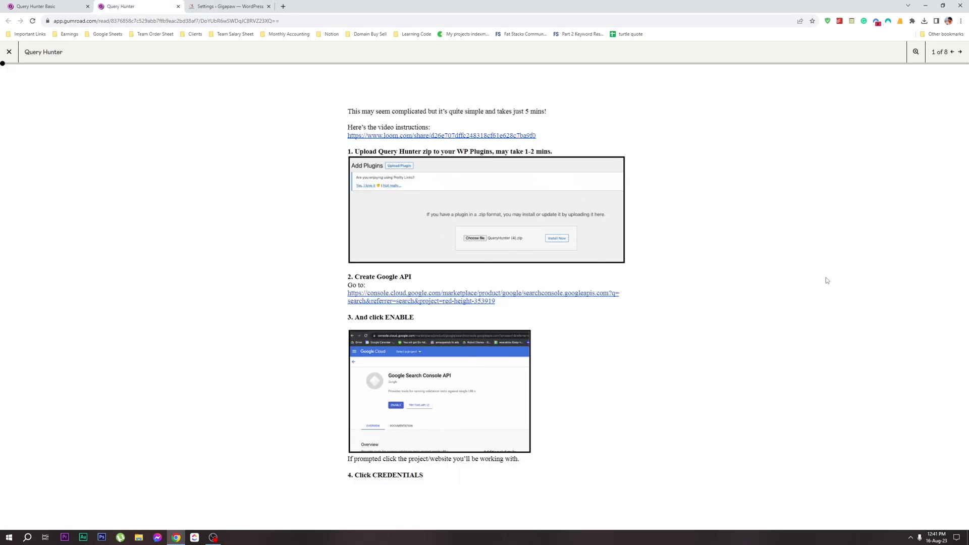
Open the guide's console.cloud.google.com link in a new tab showing the Search Console API
left_click(360, 297)
key("alt+Left")
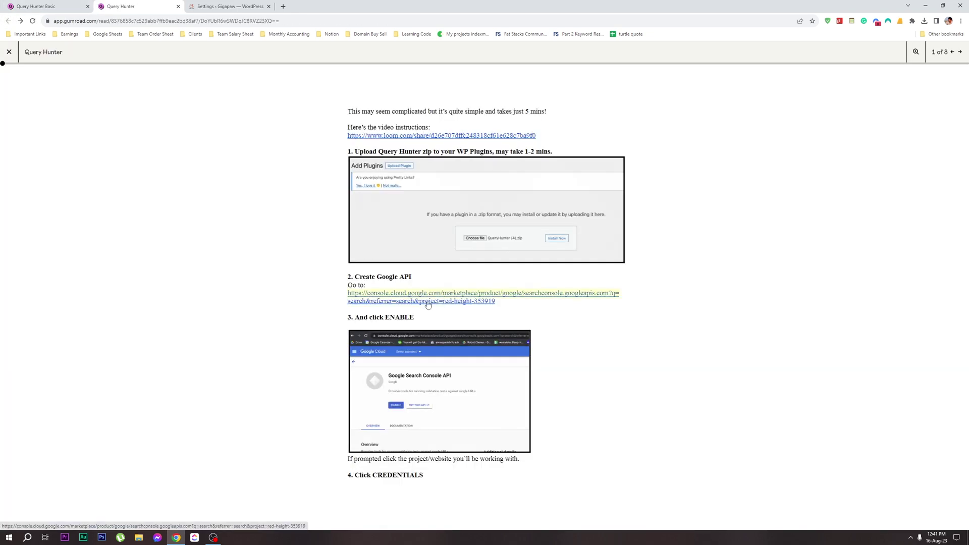
right_click(412, 296)
left_click(430, 306)
key("ctrl+Tab")
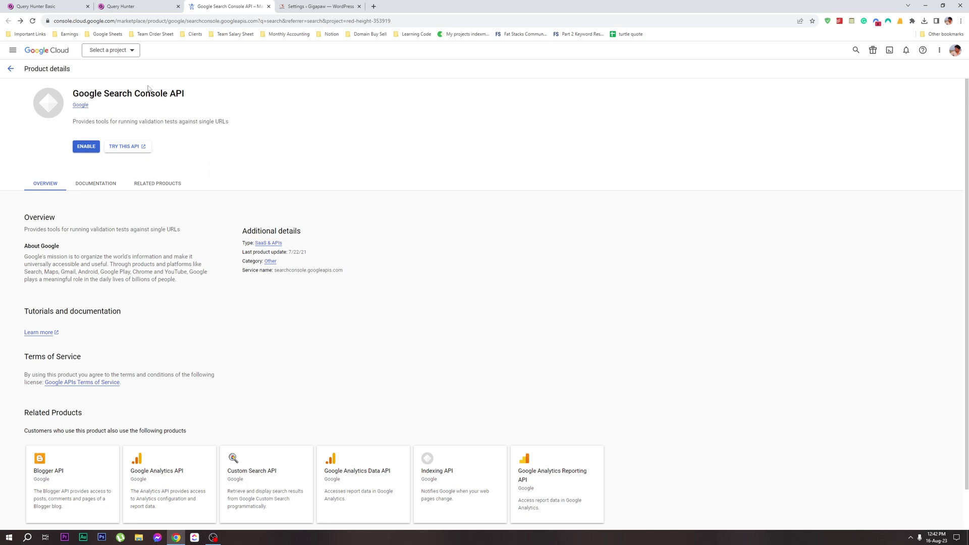
Create a Google Cloud project named Gigapaw with location left as No organization
left_click(129, 52)
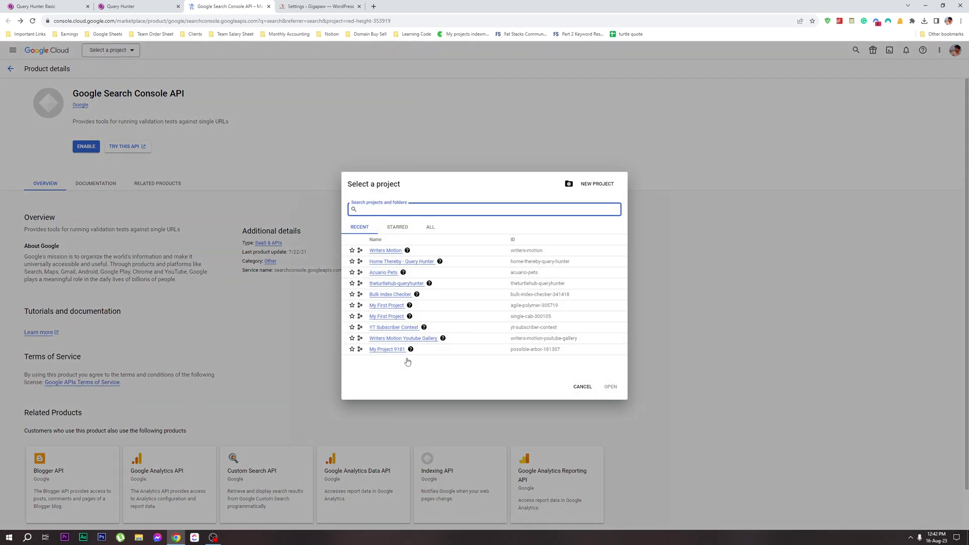
left_click(603, 184)
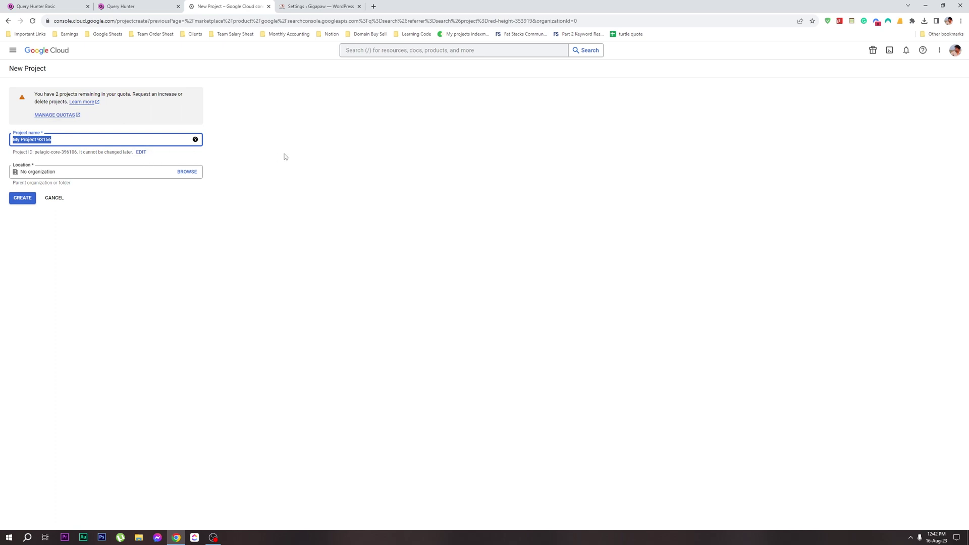
type("Gigapaw")
left_click(67, 170)
left_click(187, 171)
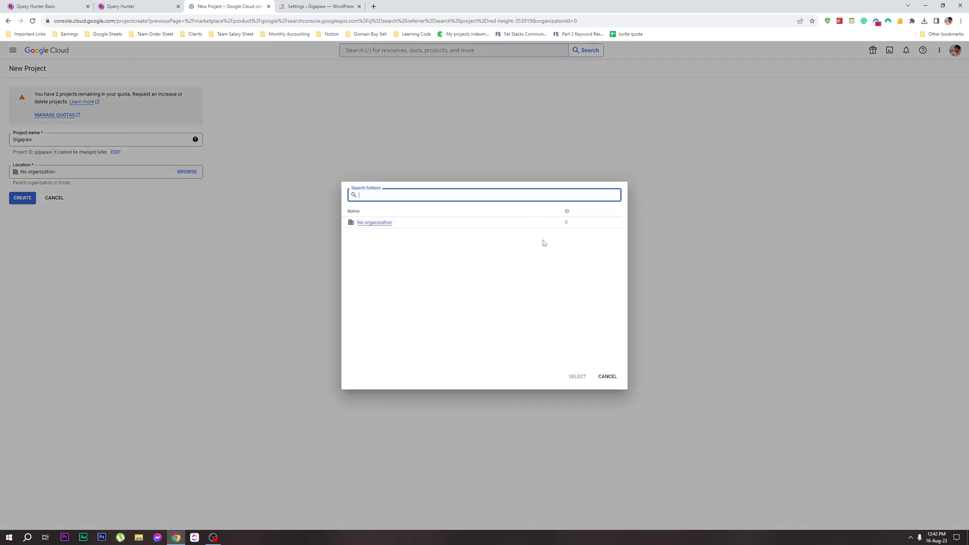
left_click(607, 376)
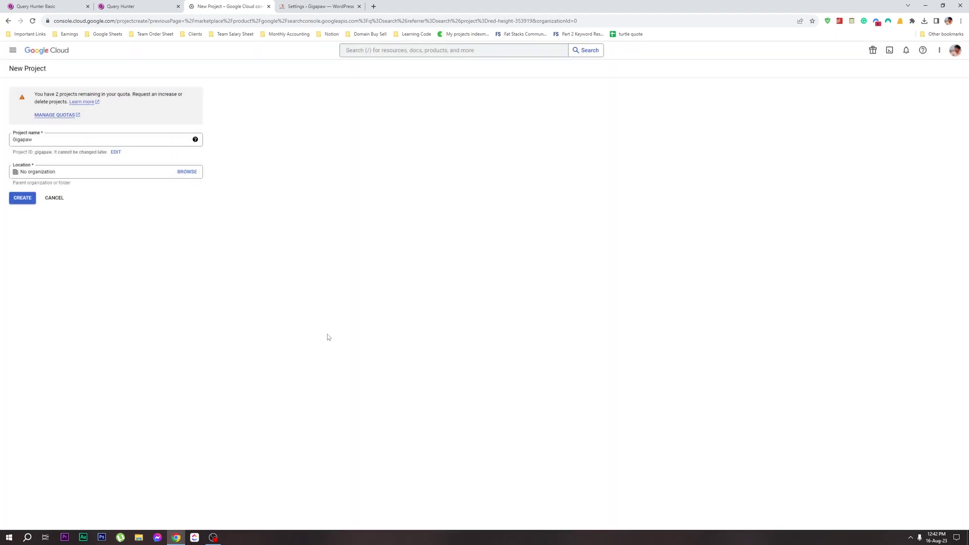
left_click(22, 197)
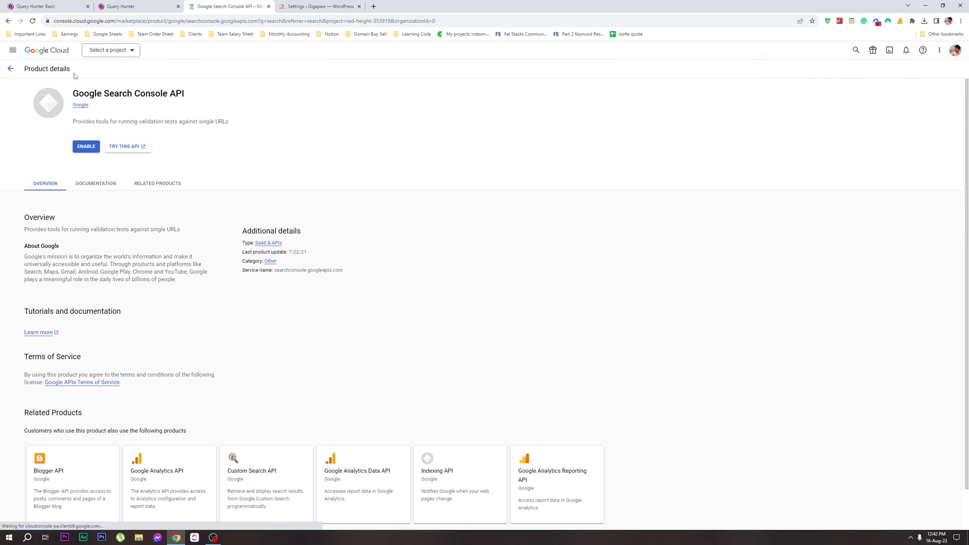
left_click(121, 51)
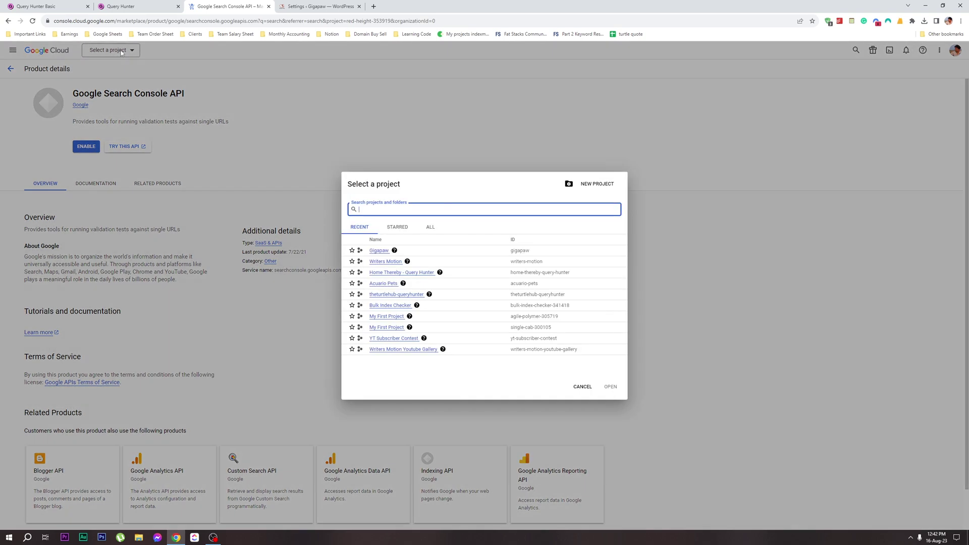
Select the Gigapaw project, enable the Google Search Console API, and return to the guide
left_click(379, 251)
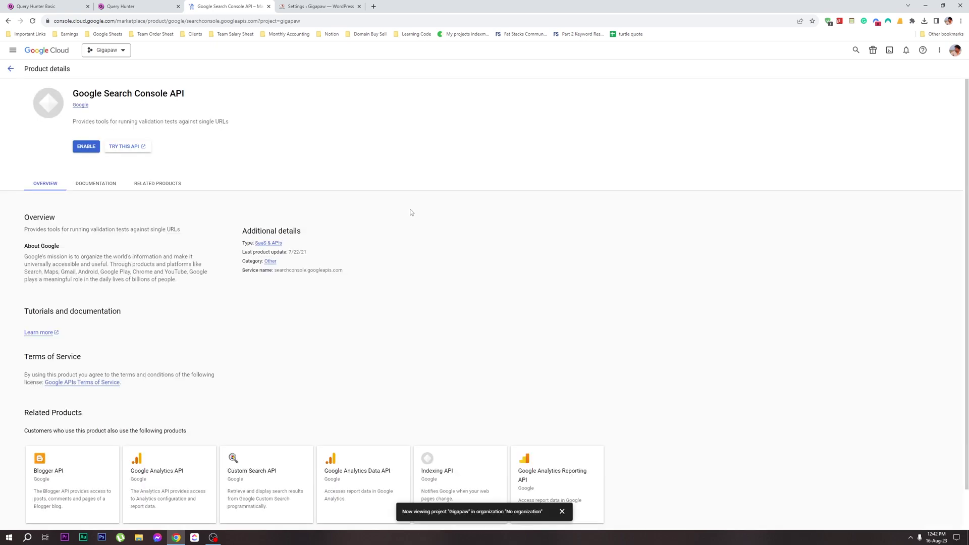
left_click(86, 146)
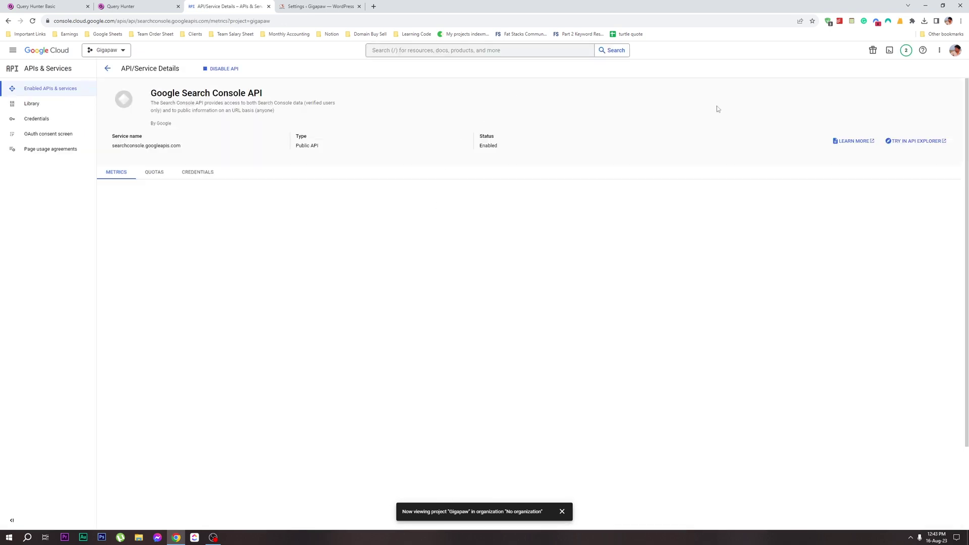
left_click(123, 4)
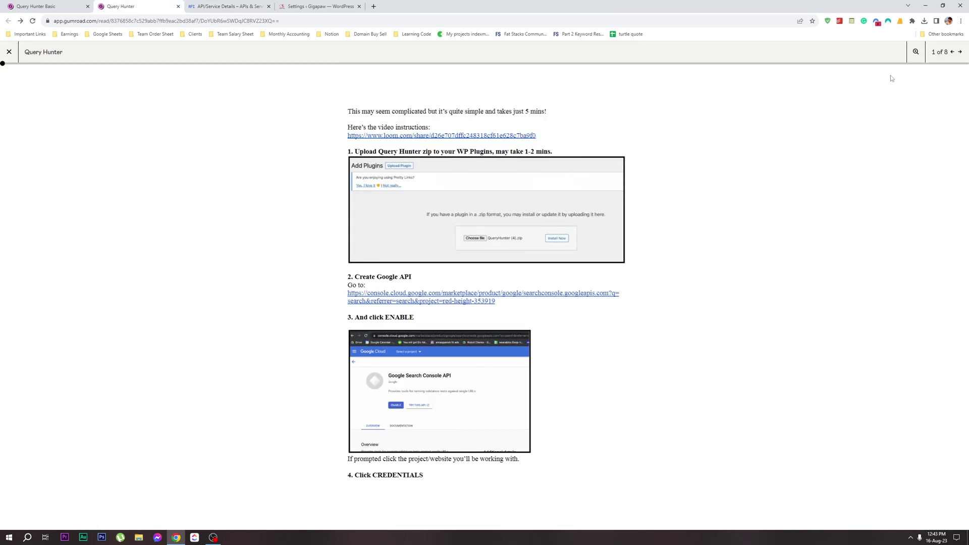
On the Gigapaw Credentials page, choose Create credentials > Service account
left_click(960, 52)
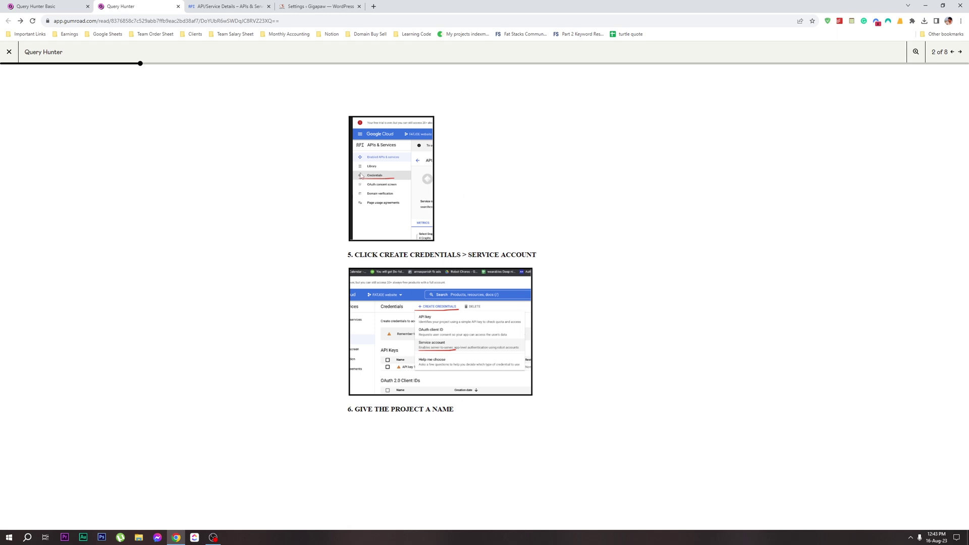
left_click(229, 6)
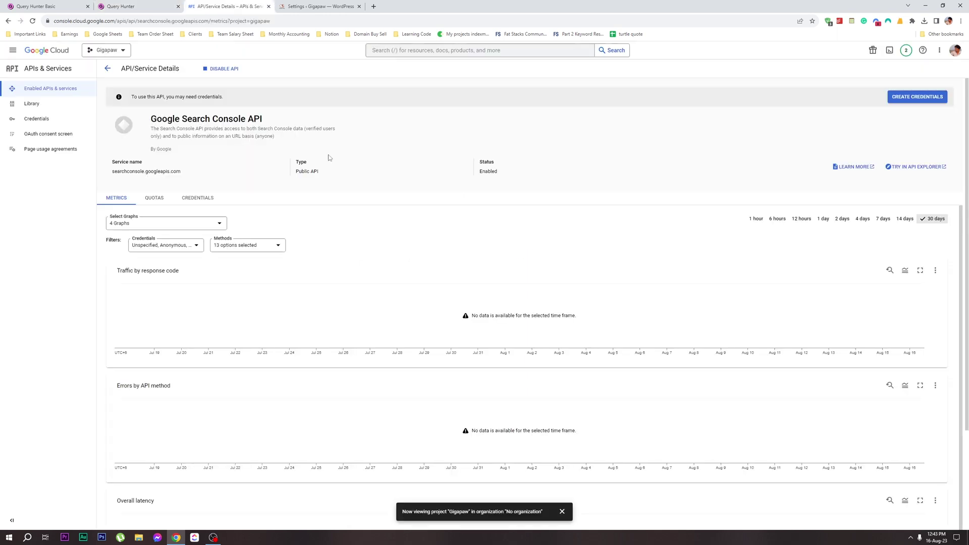
left_click(38, 121)
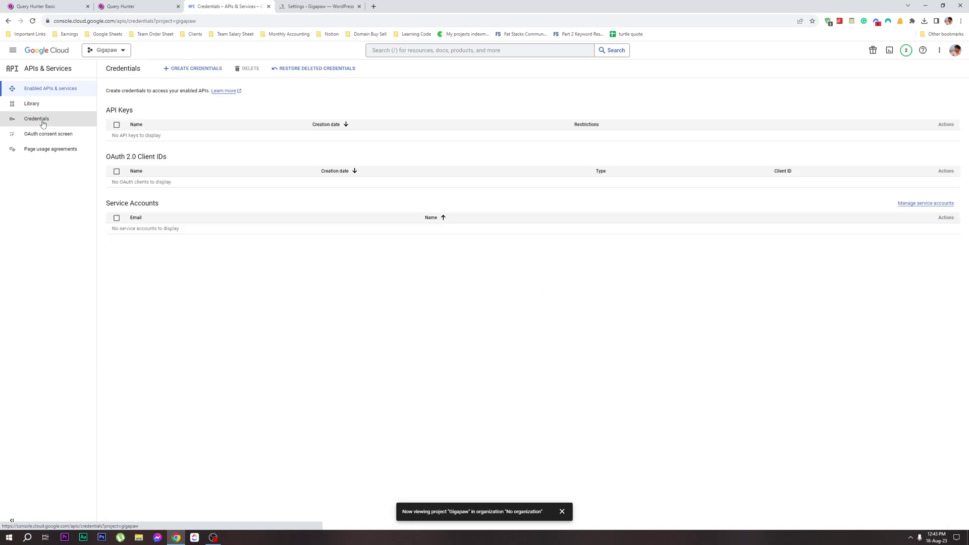
left_click(183, 71)
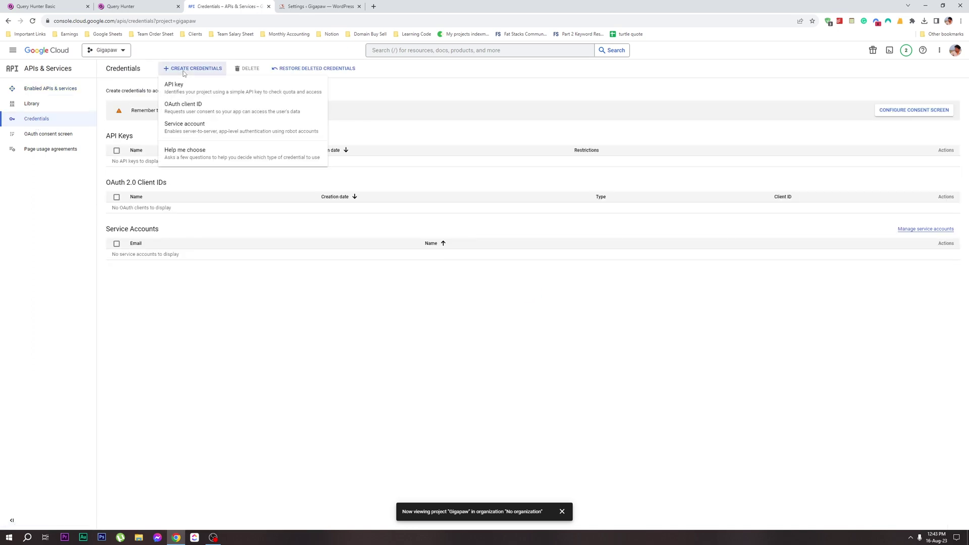
left_click(121, 6)
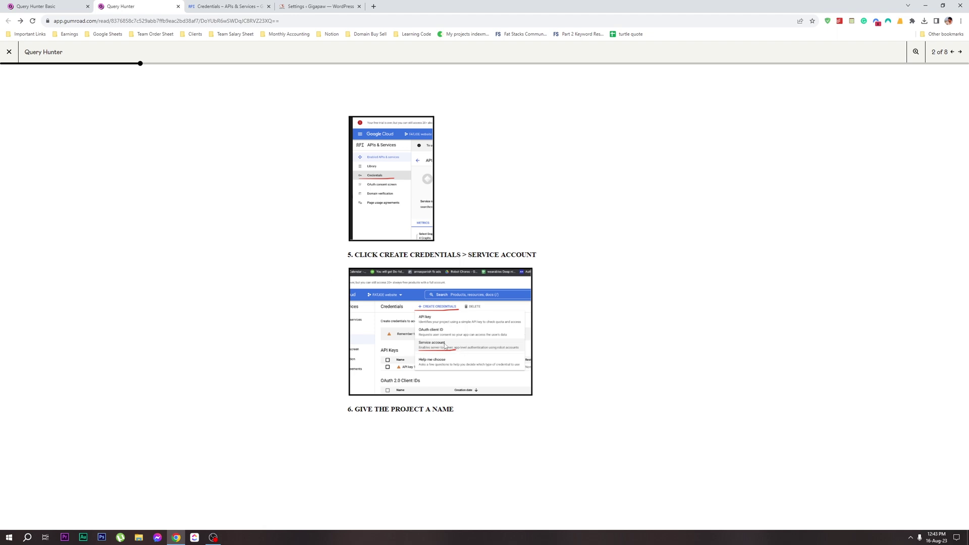
left_click(227, 6)
left_click(283, 127)
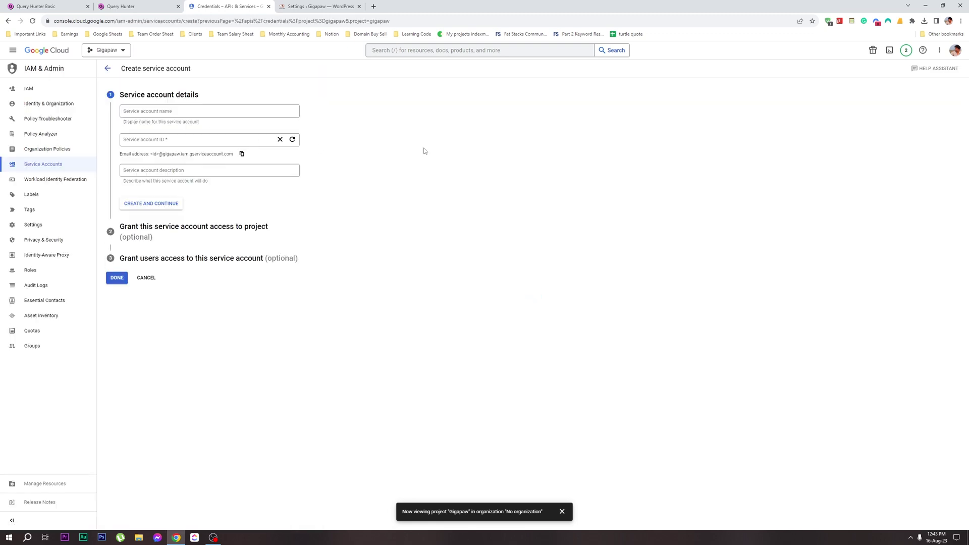
Name the new service account gigapaw and create it
left_click(195, 109)
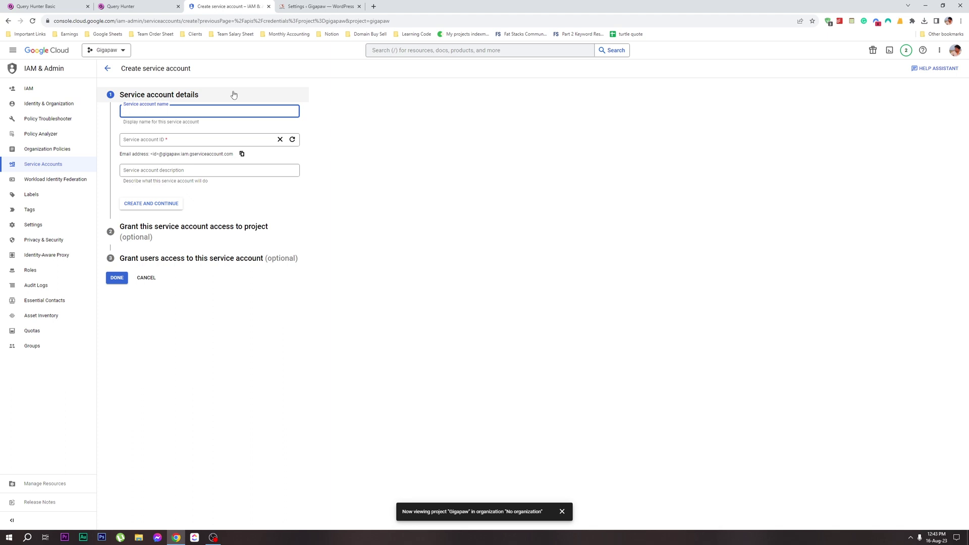
type("gigapaw")
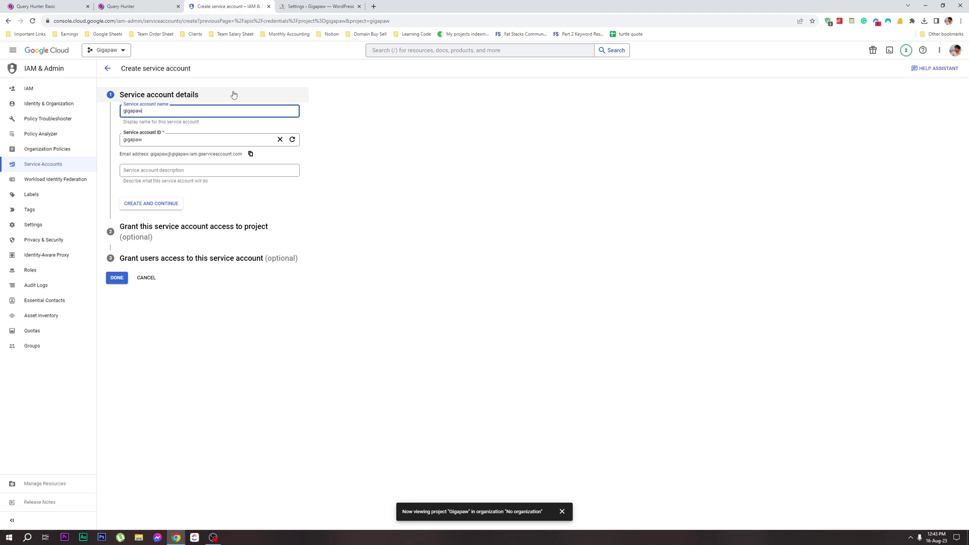
left_click(162, 204)
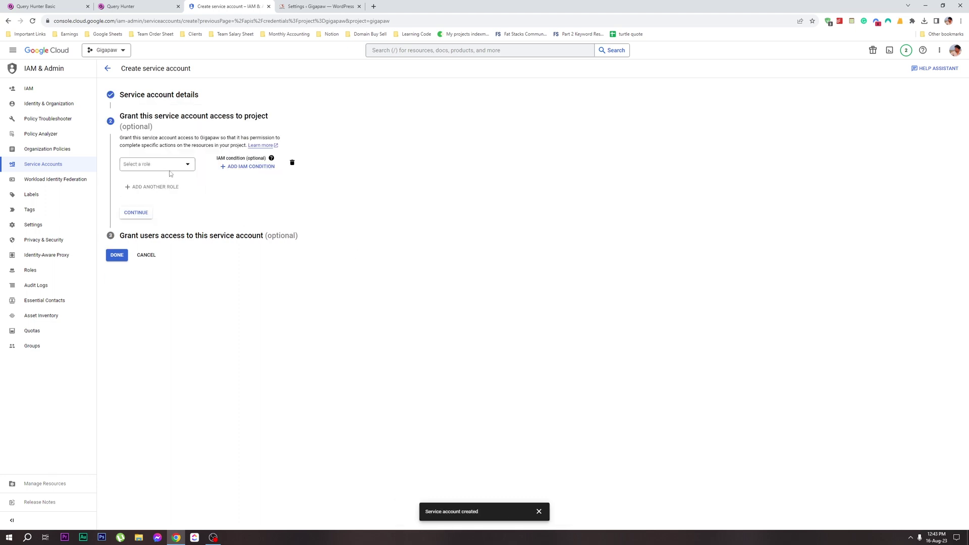
Grant the gigapaw service account the Owner role and finish its setup
left_click(169, 165)
left_click(434, 202)
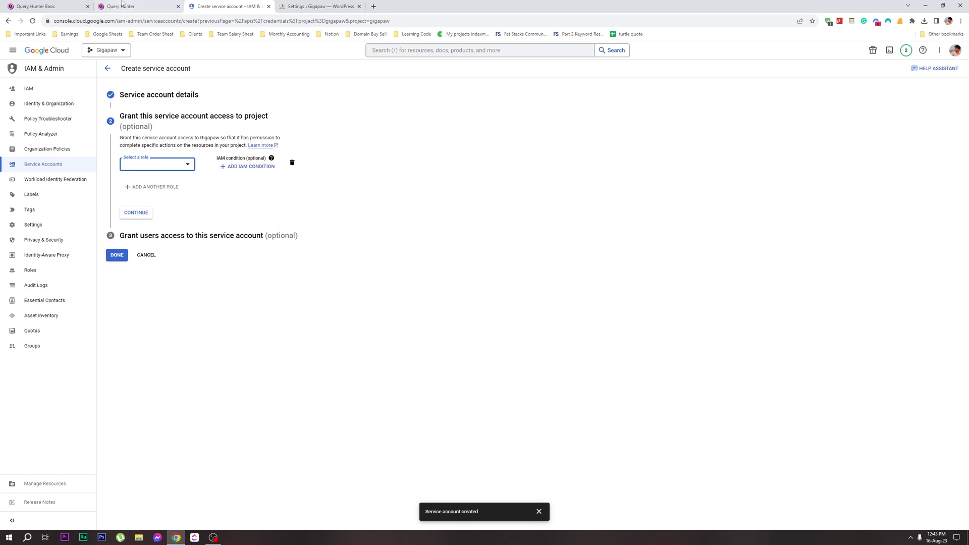
key("ctrl+shift+Tab")
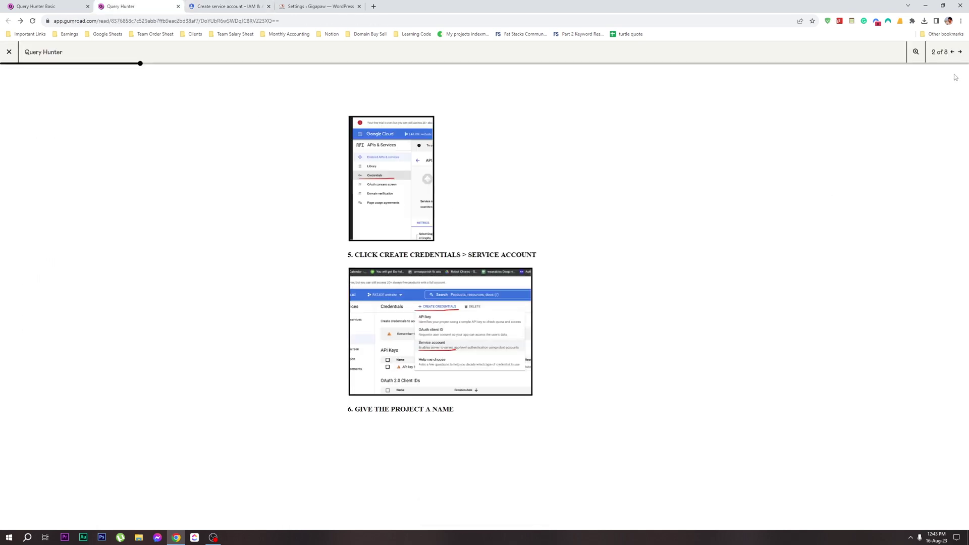
left_click(959, 51)
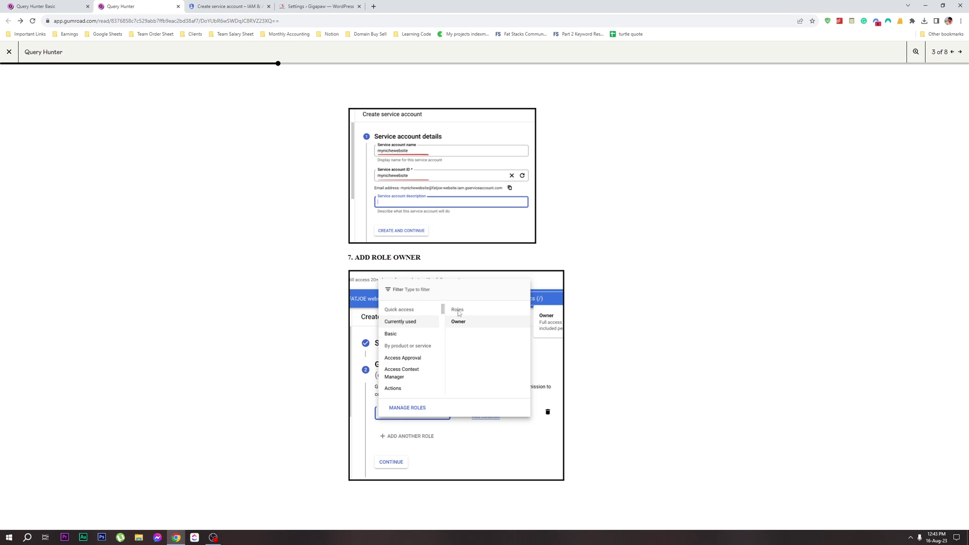
left_click(227, 6)
left_click(188, 164)
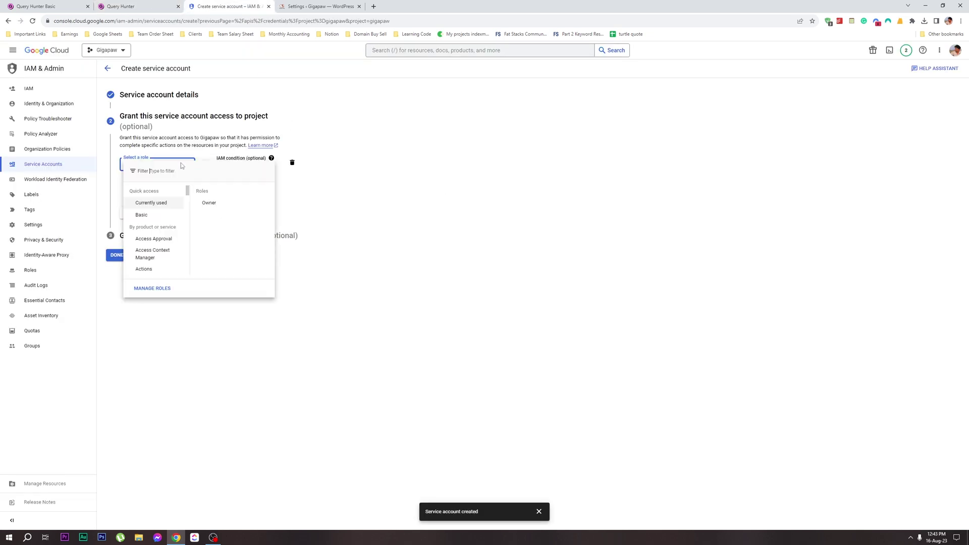
left_click(210, 202)
left_click(135, 229)
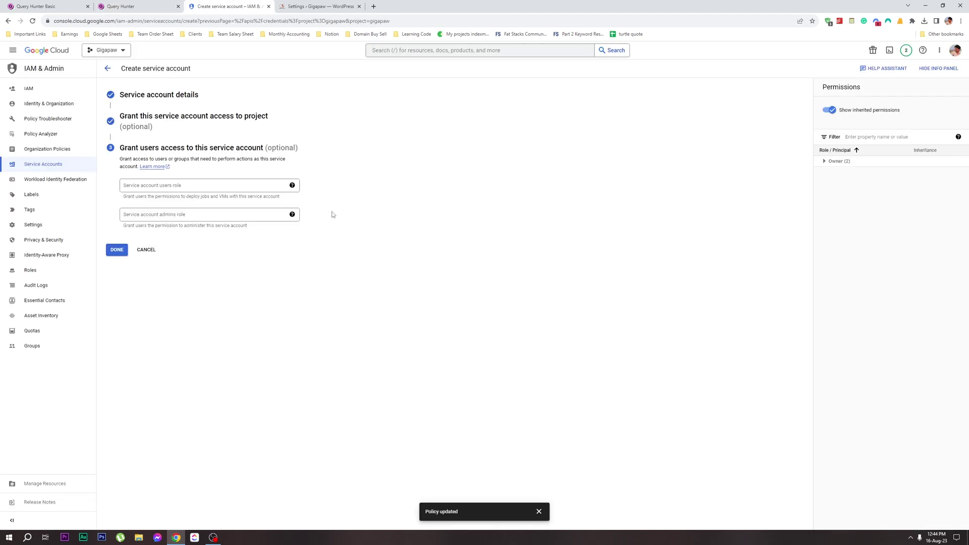
left_click(117, 249)
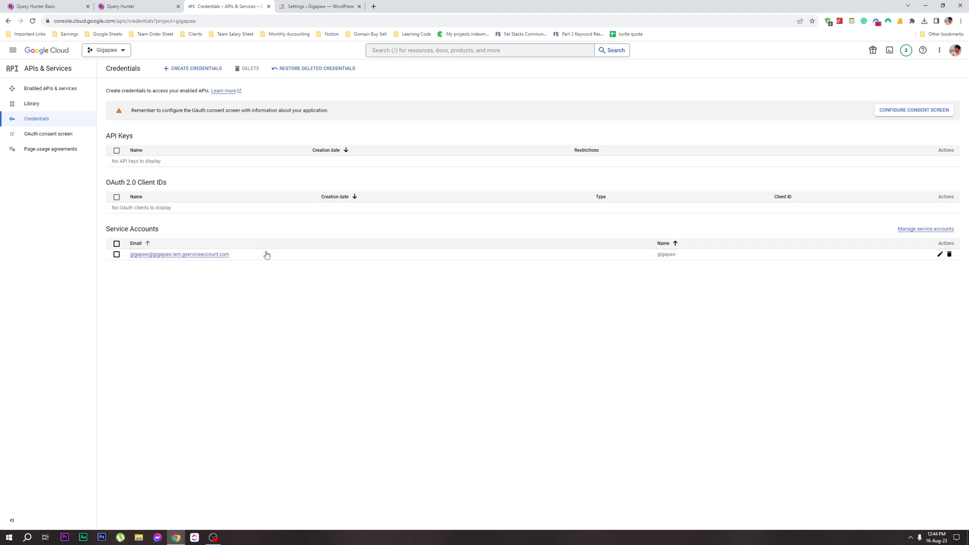
Create and download a new JSON private key for the gigapaw service account
left_click(202, 255)
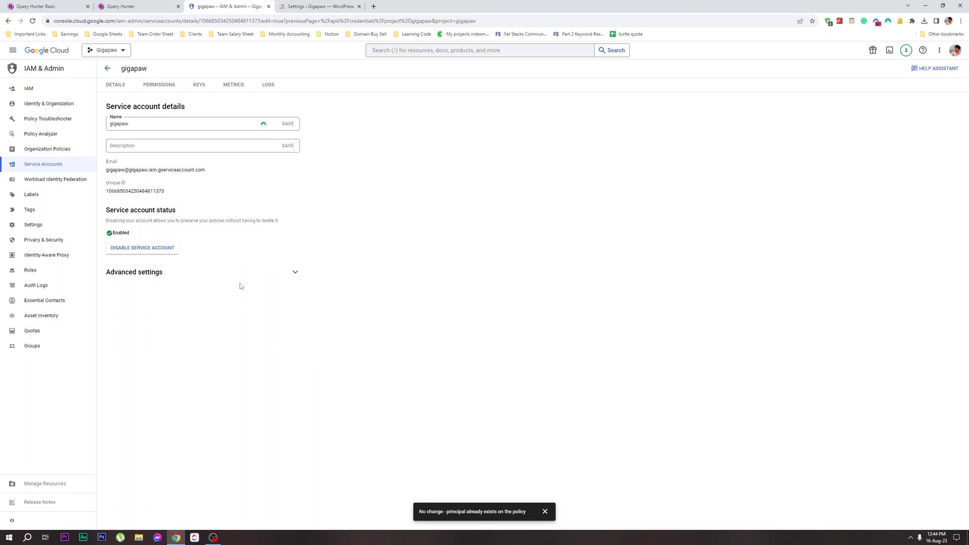
left_click(208, 89)
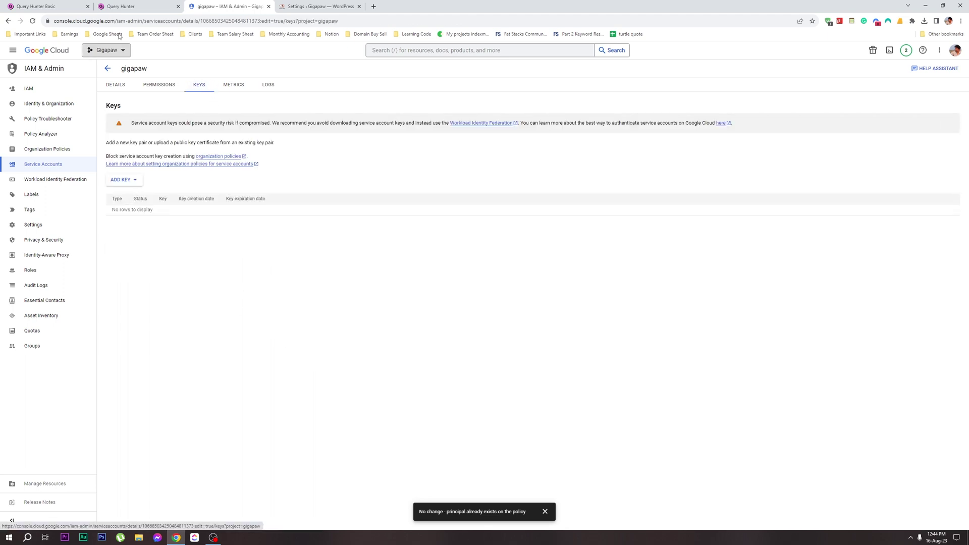
left_click(134, 6)
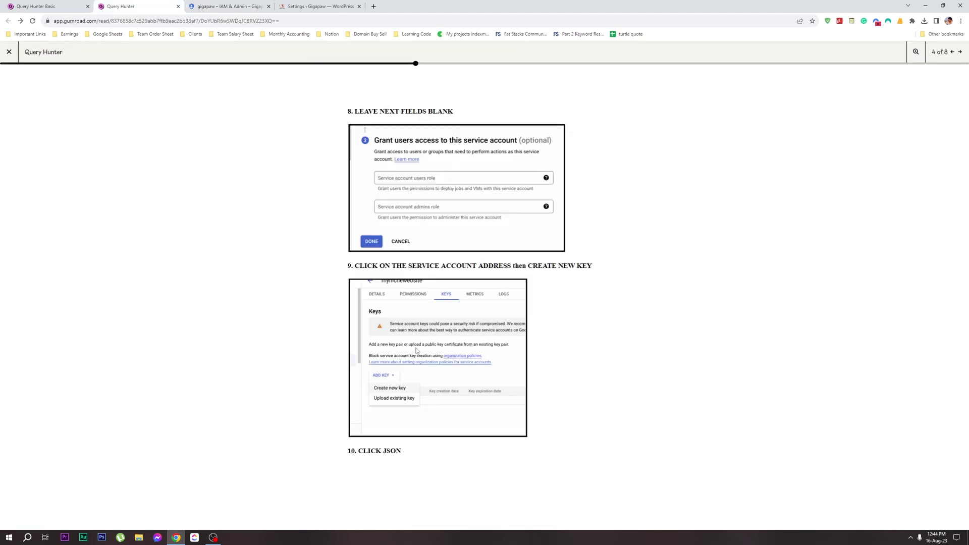
left_click(202, 6)
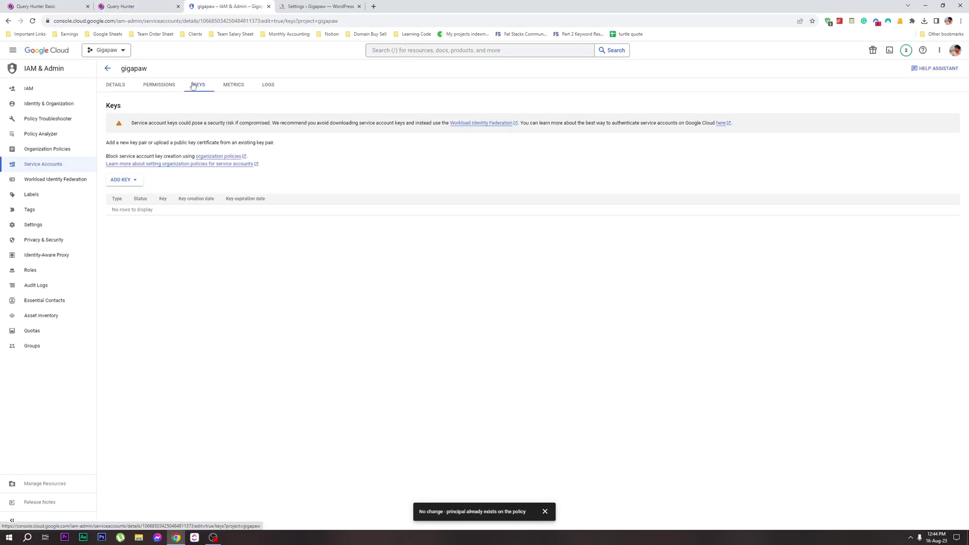
left_click(123, 180)
left_click(142, 198)
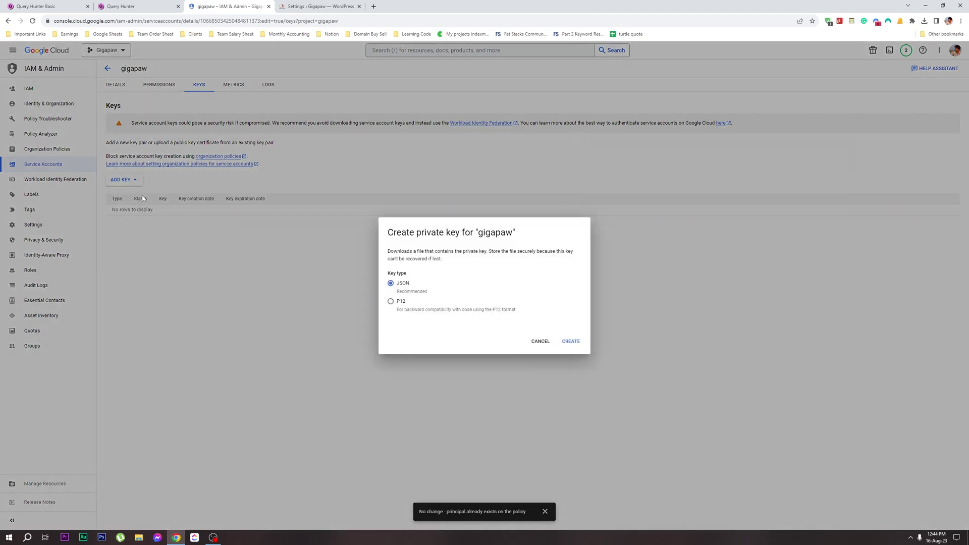
left_click(569, 342)
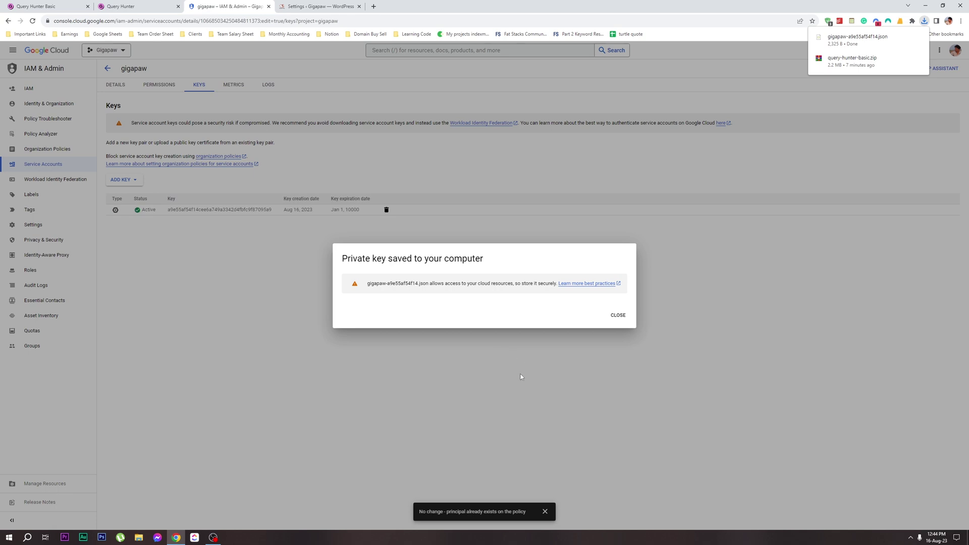
left_click(617, 315)
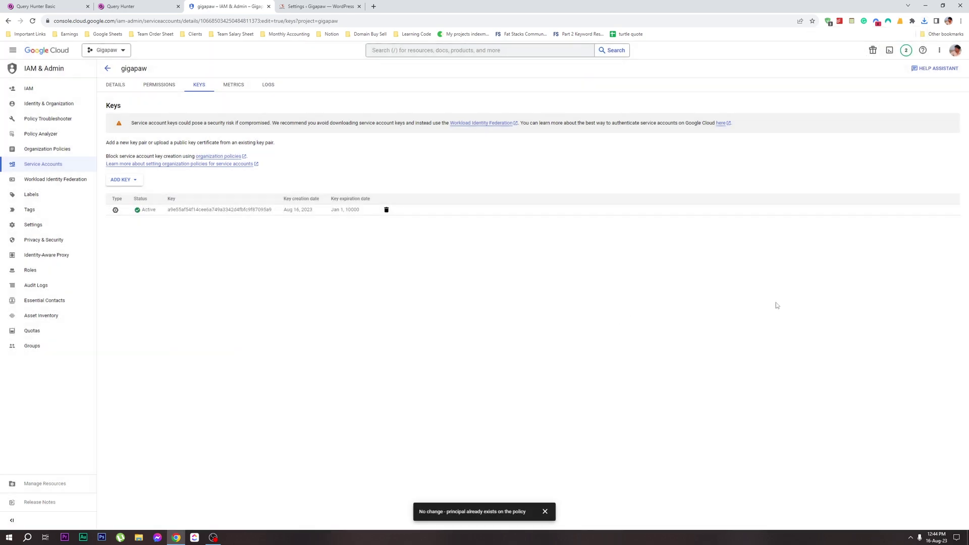
Advance the install guide and browse to the New Volume (E:) drive
left_click(143, 5)
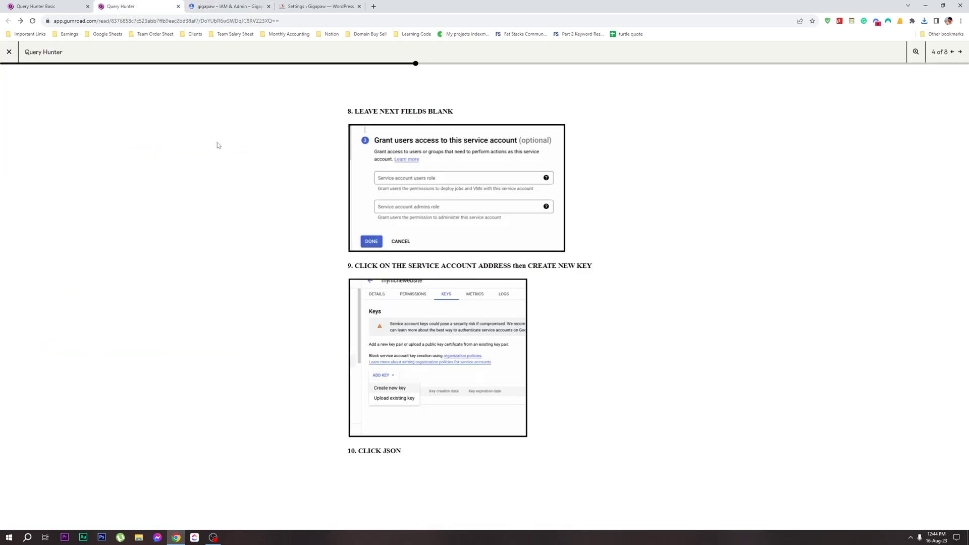
left_click(960, 52)
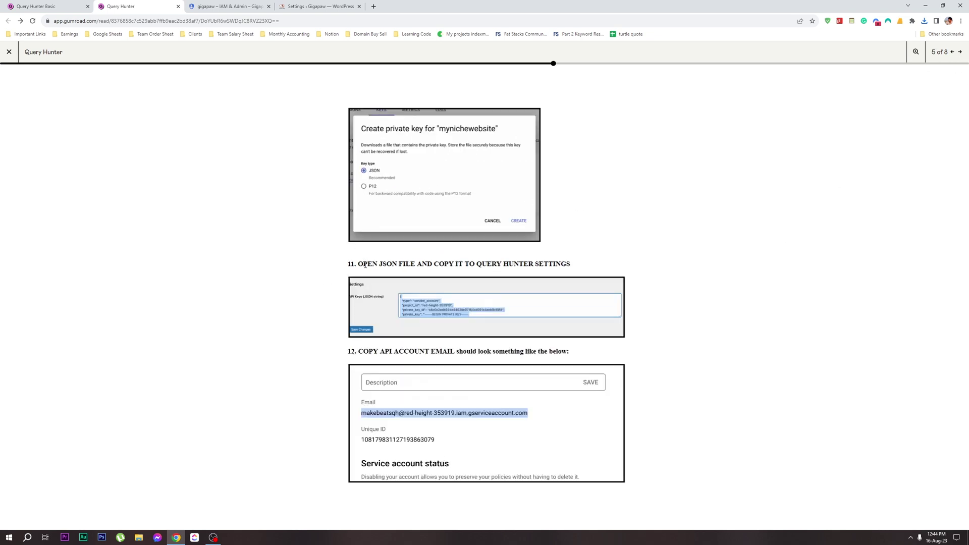
left_click(139, 537)
left_click(36, 171)
Open the gigapaw JSON key file in the code editor and copy its entire contents
left_click(413, 70)
double_click(414, 70)
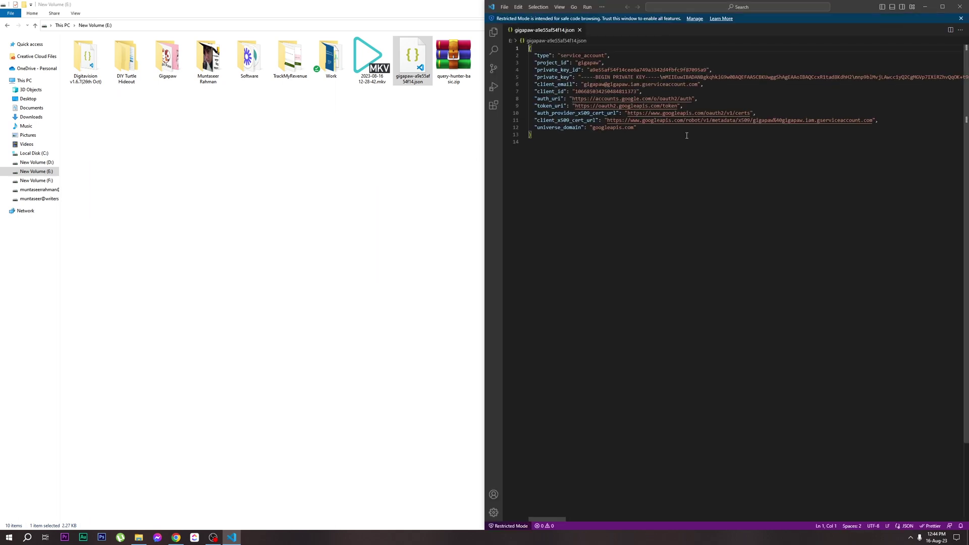
left_click(176, 538)
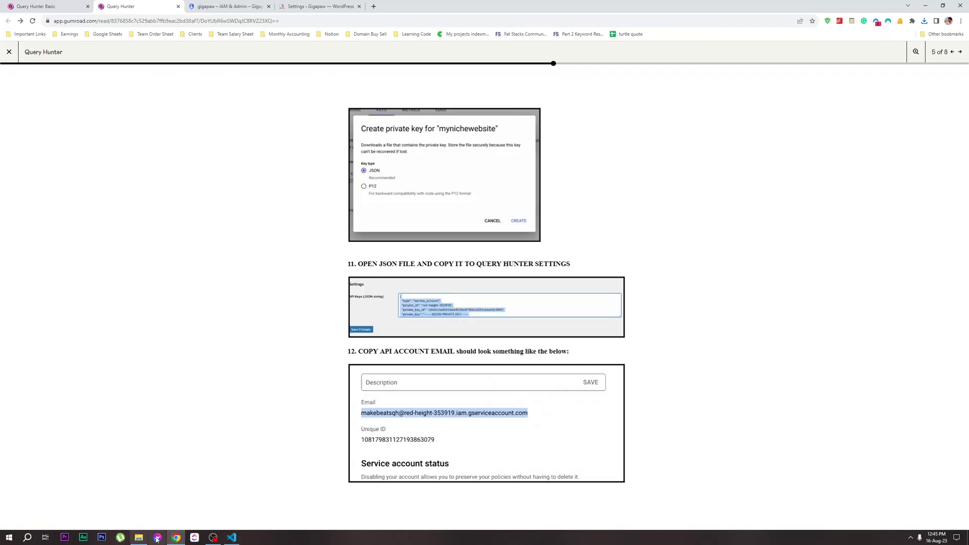
left_click(232, 538)
key("ctrl+a")
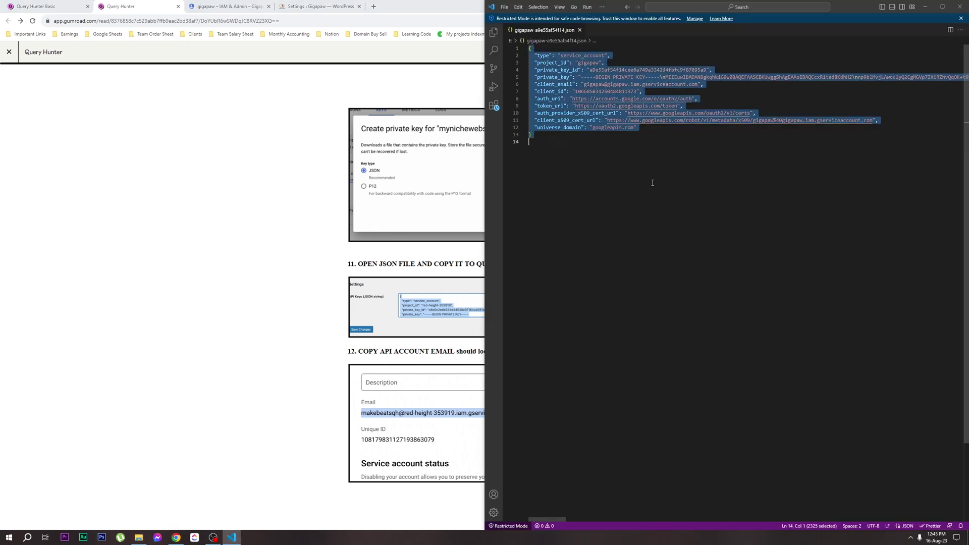
Paste the JSON key into Query Hunter's API Keys field and save the settings
left_click(248, 188)
left_click(214, 5)
left_click(121, 3)
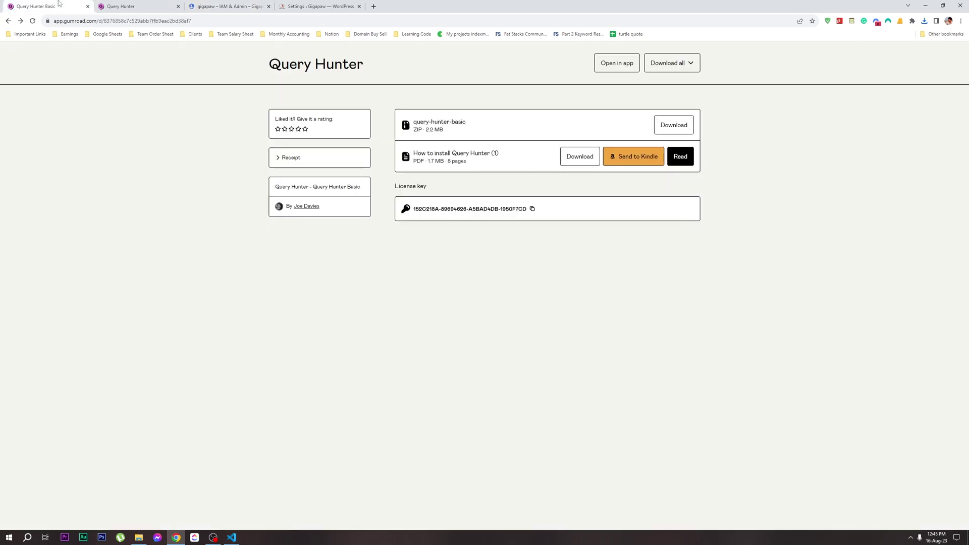
left_click(311, 3)
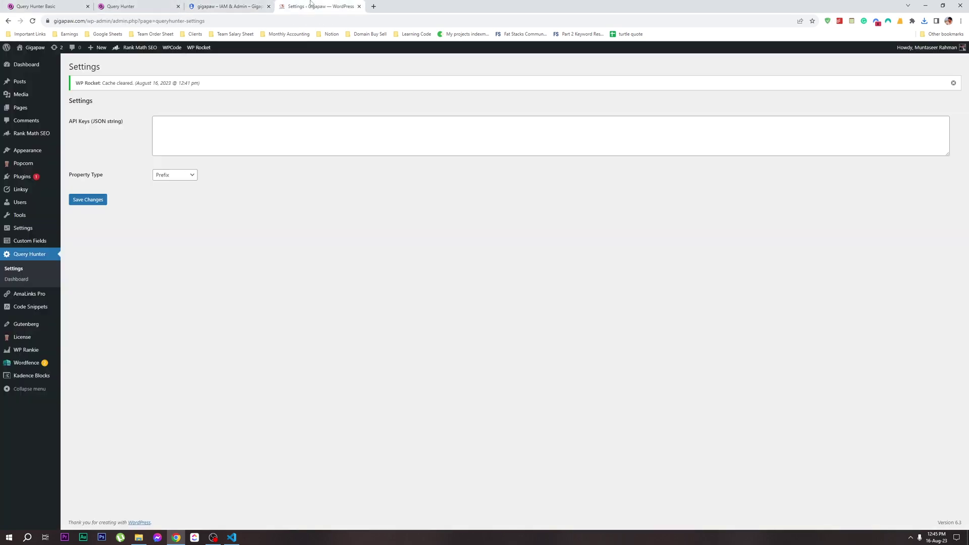
left_click(221, 146)
key("ctrl+v")
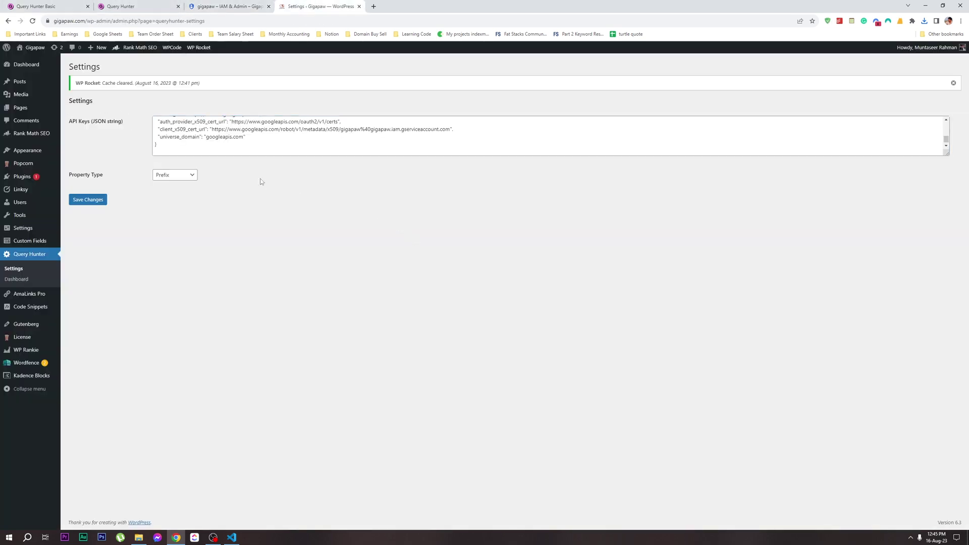
left_click(88, 199)
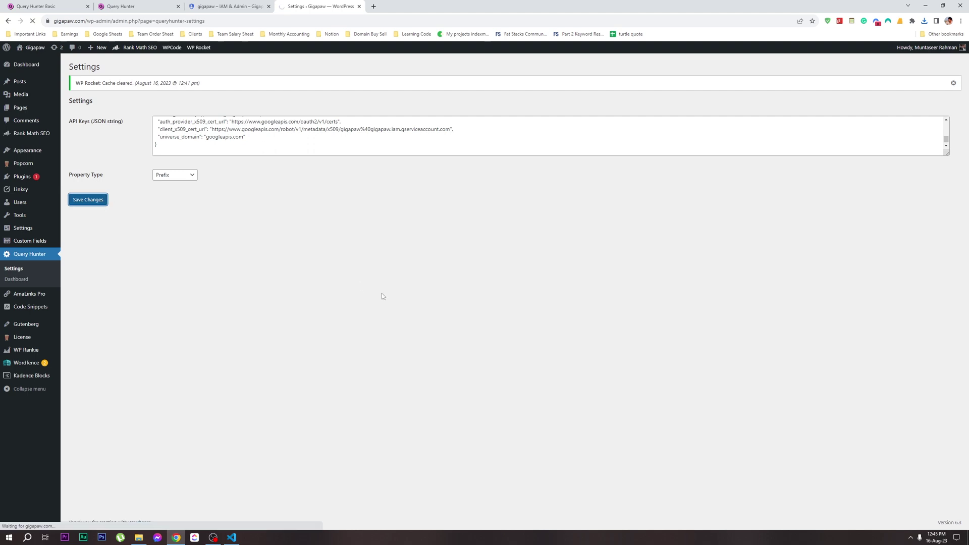
left_click(149, 4)
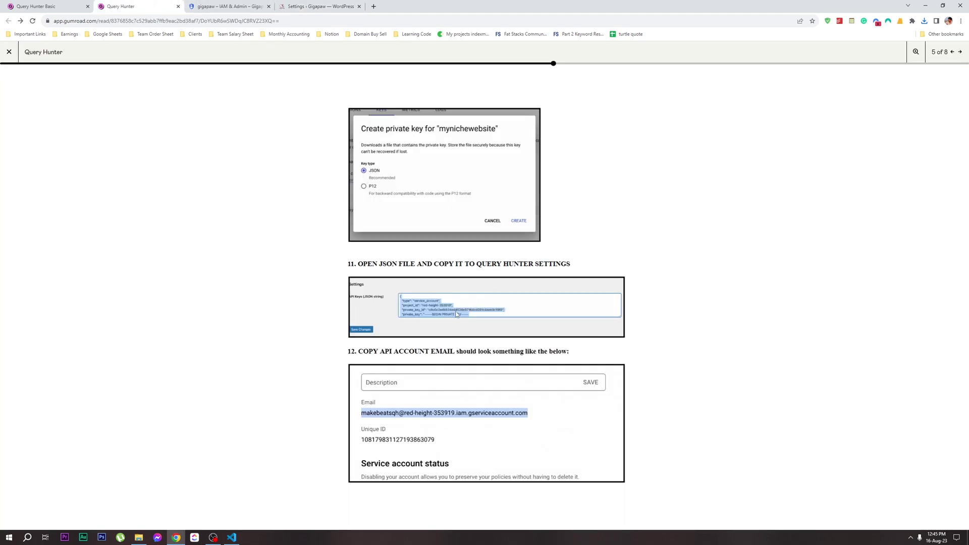
Select and copy the gigapaw service account's email from its Details tab
left_click(227, 6)
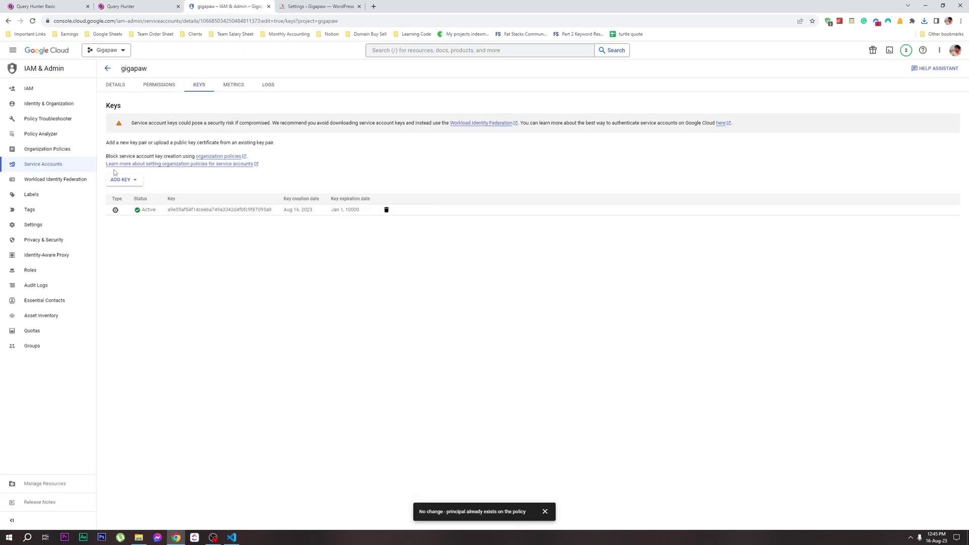
left_click(135, 5)
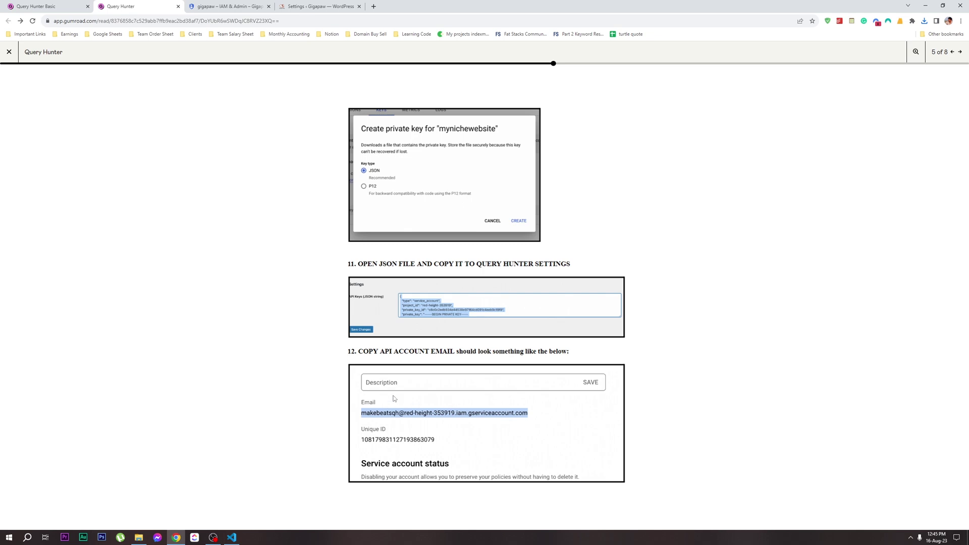
left_click(189, 6)
left_click(116, 85)
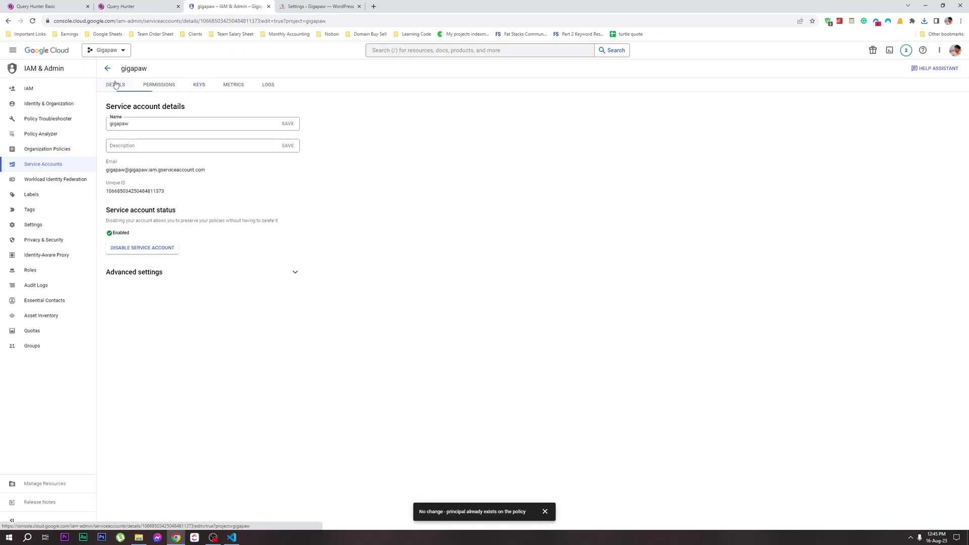
double_click(181, 169)
triple_click(182, 170)
key("ctrl+c")
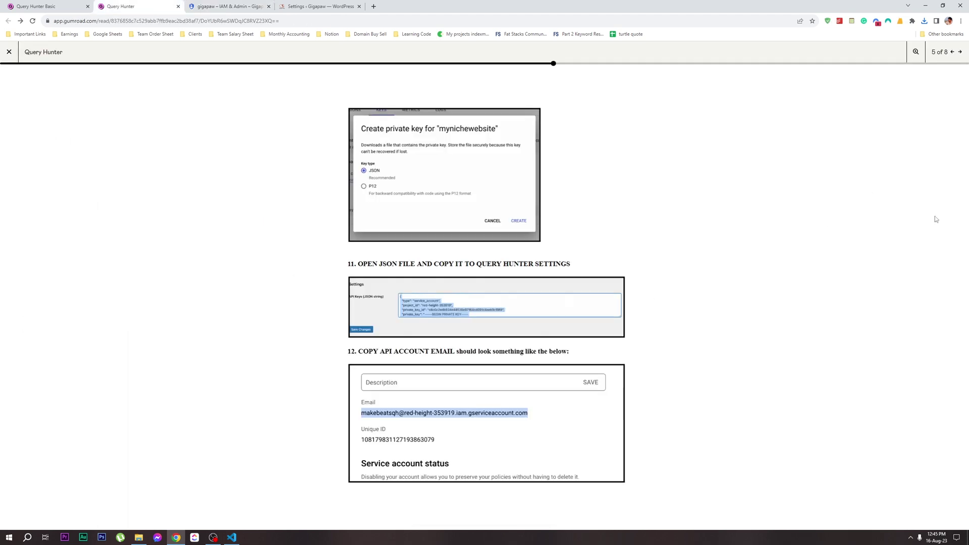
Advance the guide, then reopen Google Search Console in a new tab
left_click(960, 52)
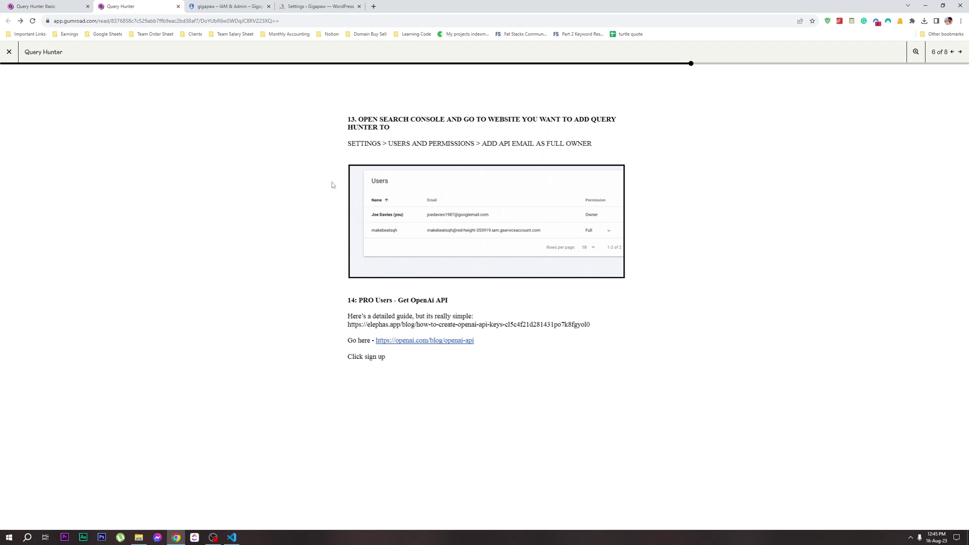
left_click(314, 2)
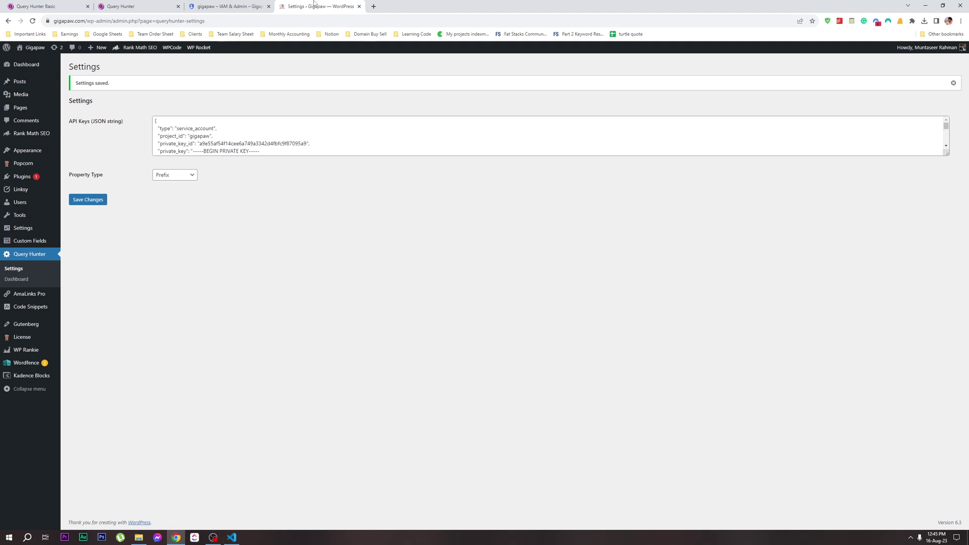
key("ctrl+shift+t")
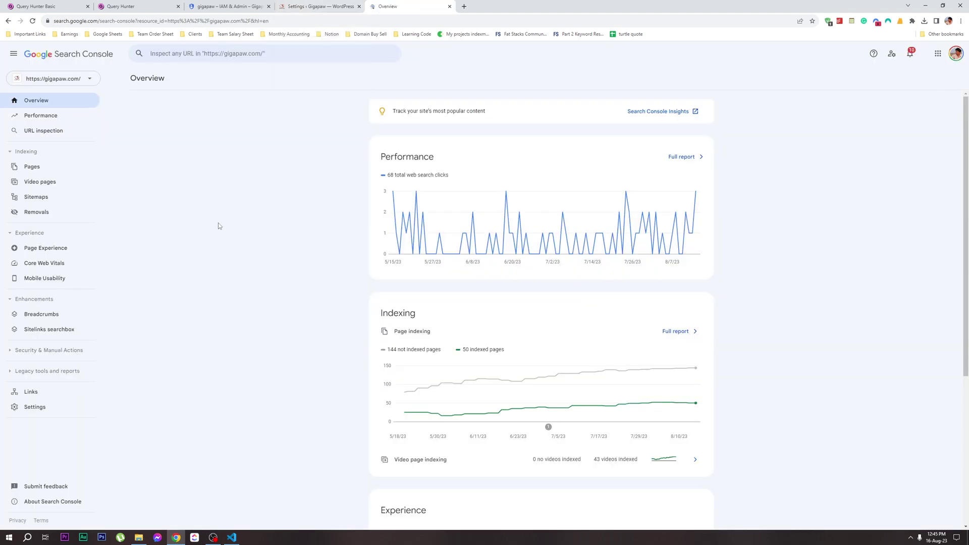
In the gigapaw.com property's Users and permissions, add the pasted service account email as a Full user
left_click(55, 407)
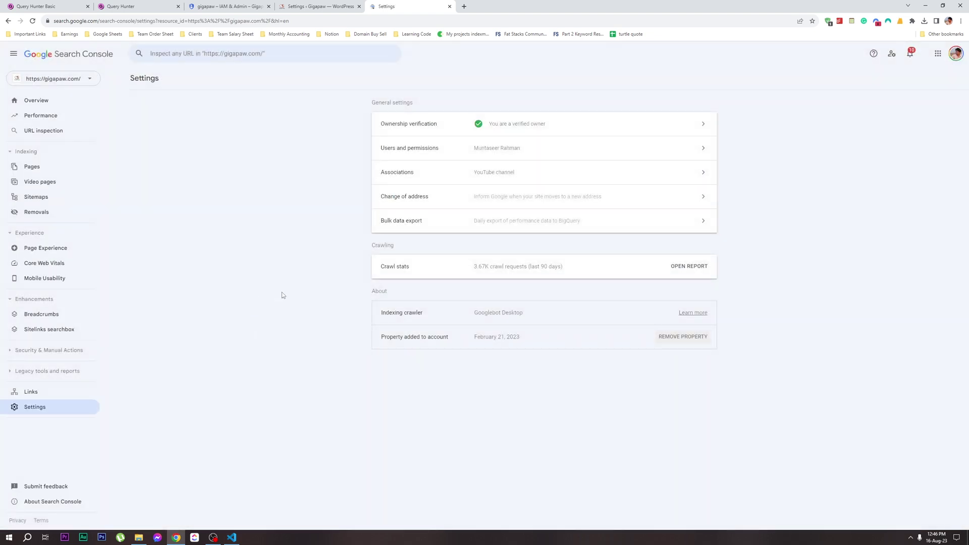
left_click(412, 150)
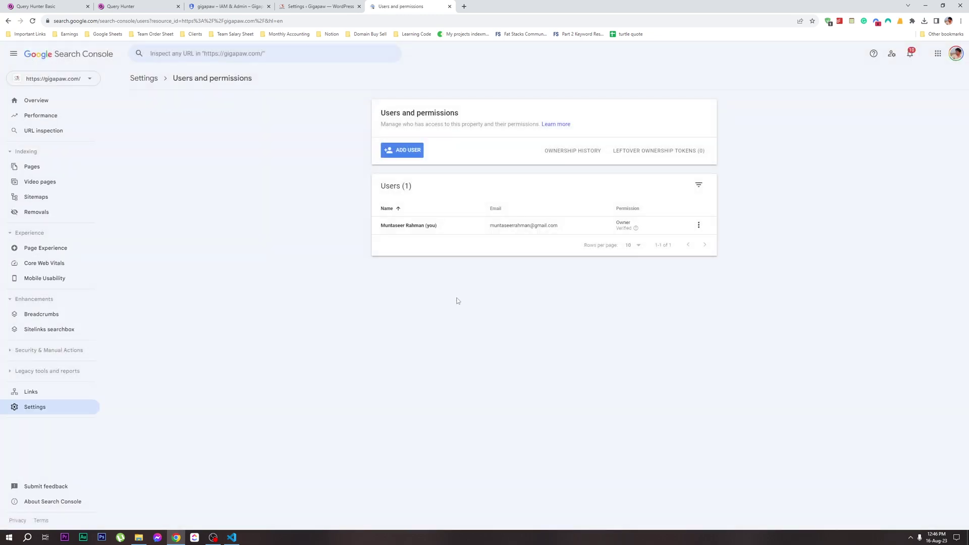
left_click(414, 152)
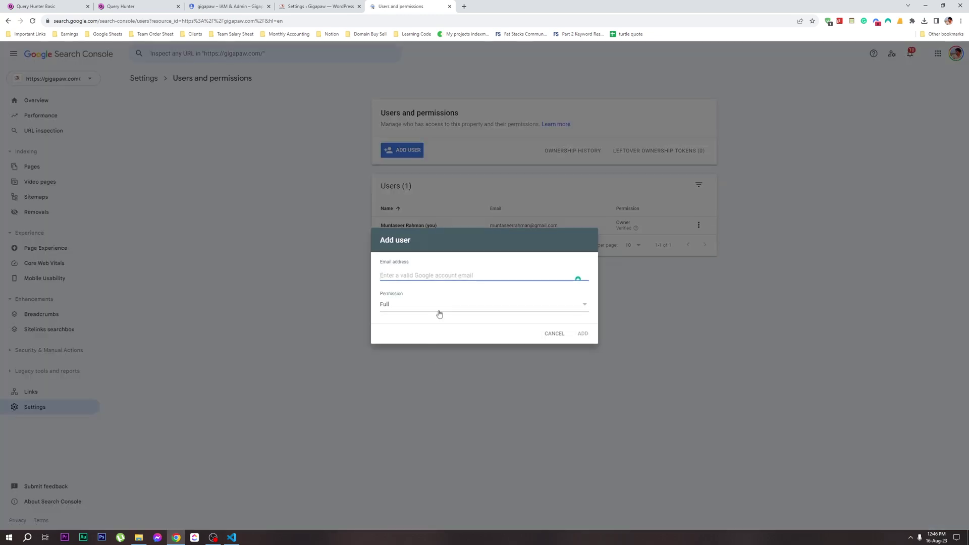
key("ctrl+v")
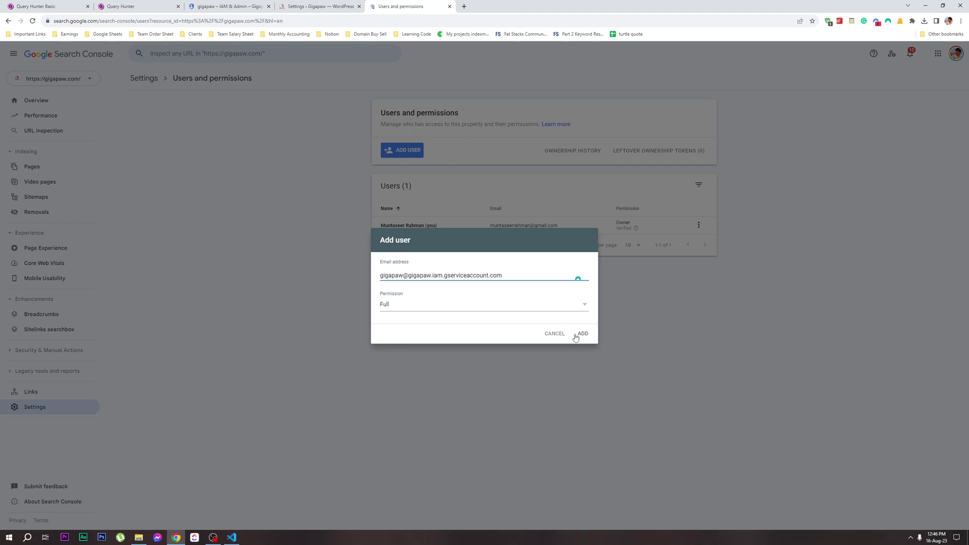
left_click(582, 334)
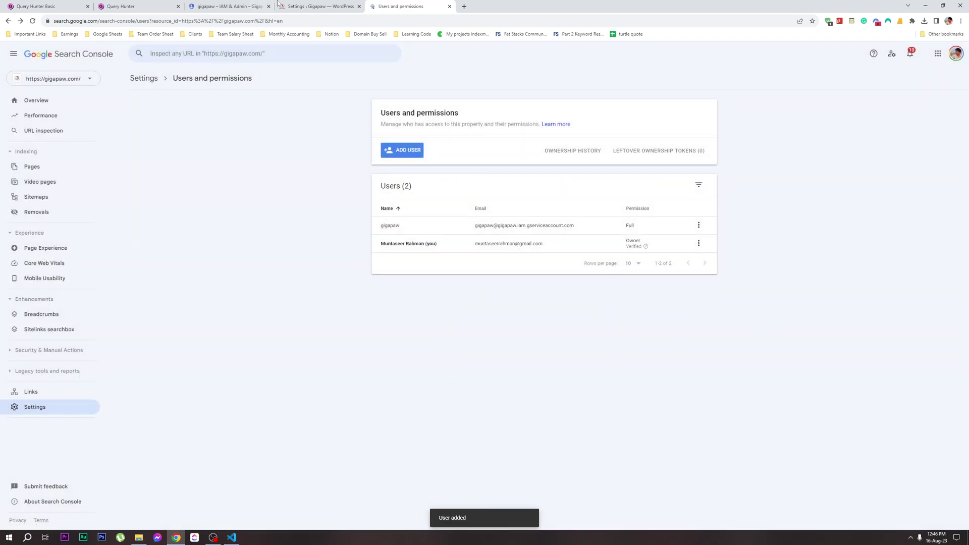
Return to the service account details and open the Query Hunter setup guide
left_click(318, 6)
left_click(231, 6)
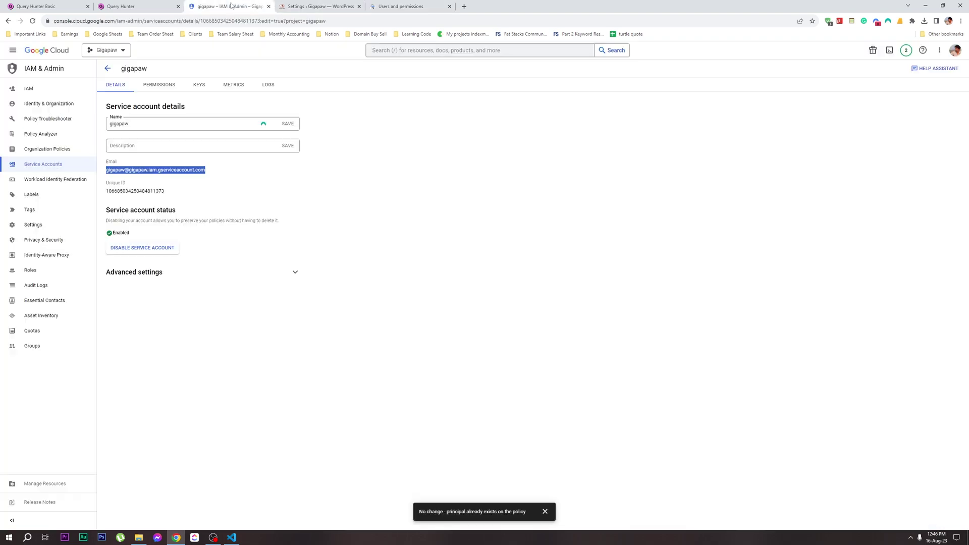
left_click(408, 203)
Page through the Gumroad Query Hunter guide to its final page, 8 of 8
key("ctrl+shift+Tab")
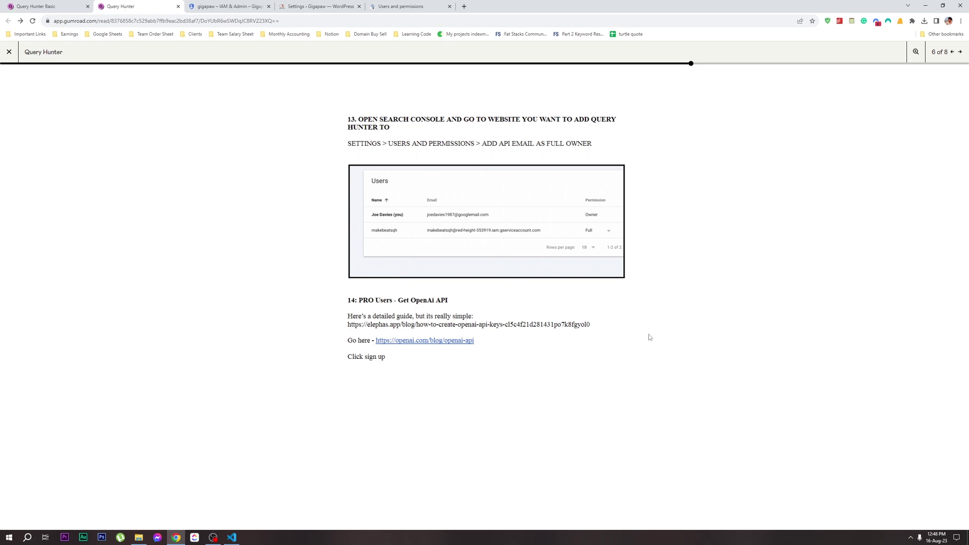
left_click(960, 52)
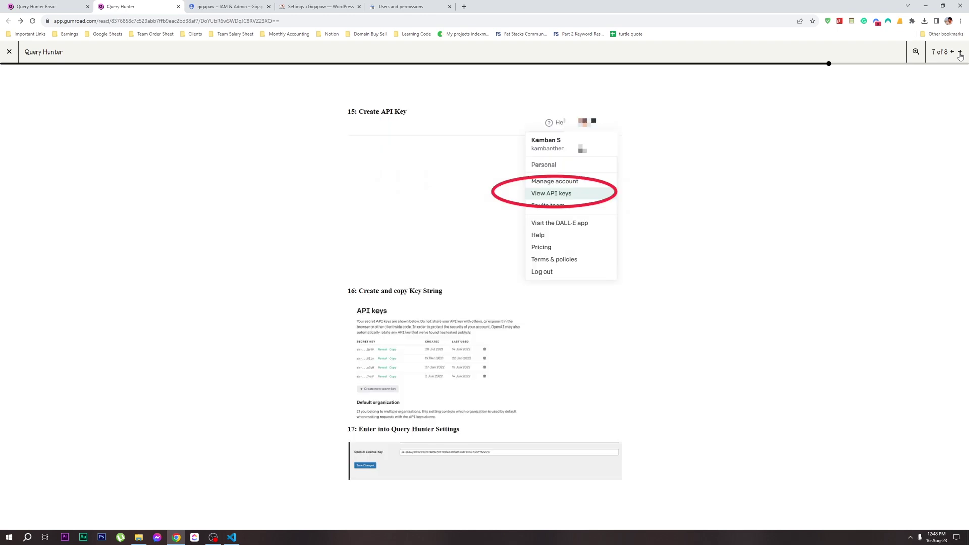
left_click(960, 52)
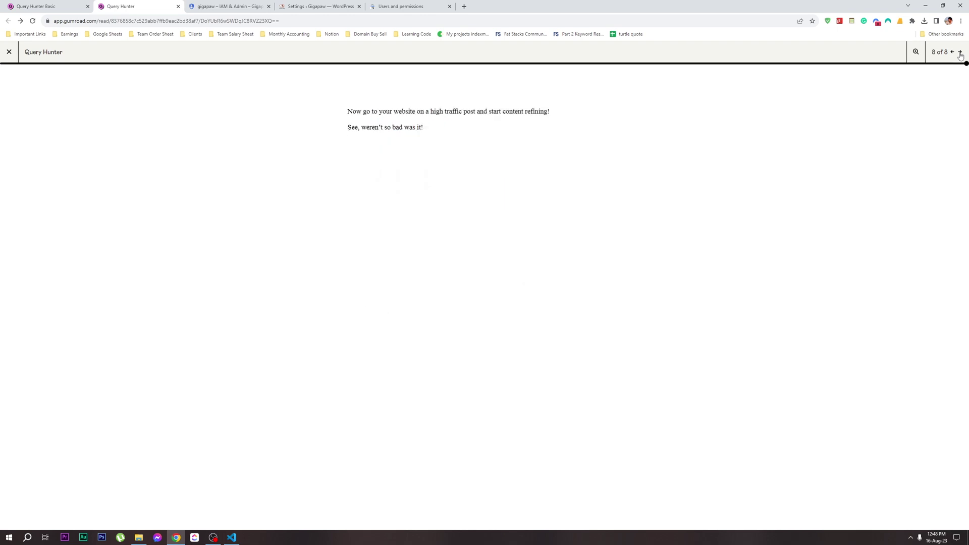
Re-save the Query Hunter plugin settings in WordPress
left_click(298, 7)
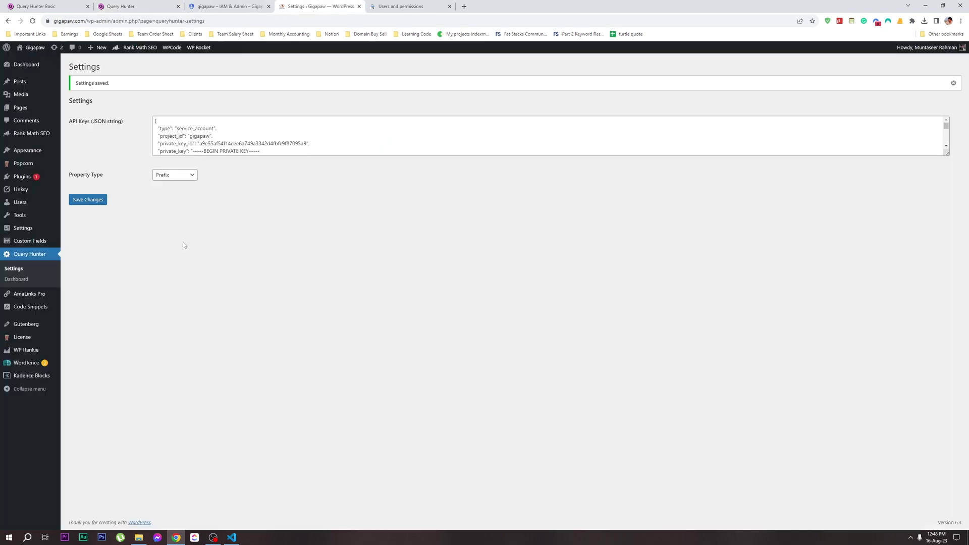
left_click(103, 199)
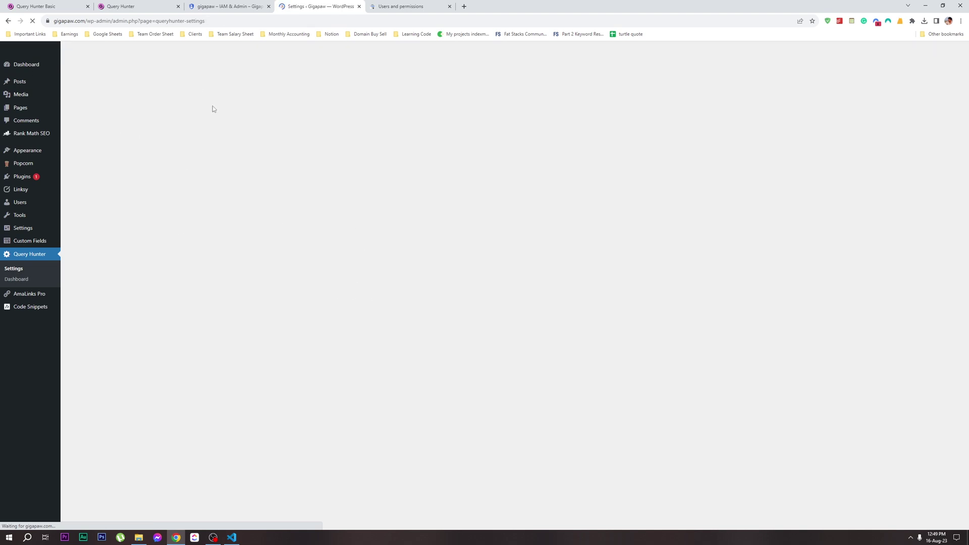
mouse_move(21, 84)
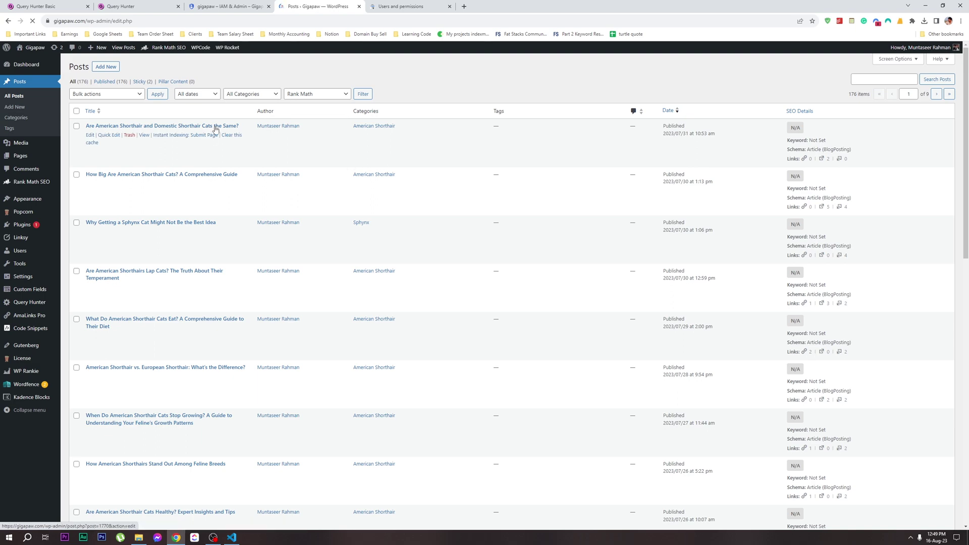
Open the American vs Domestic Shorthair post and scroll down to its QueryHunter panel
left_click(216, 127)
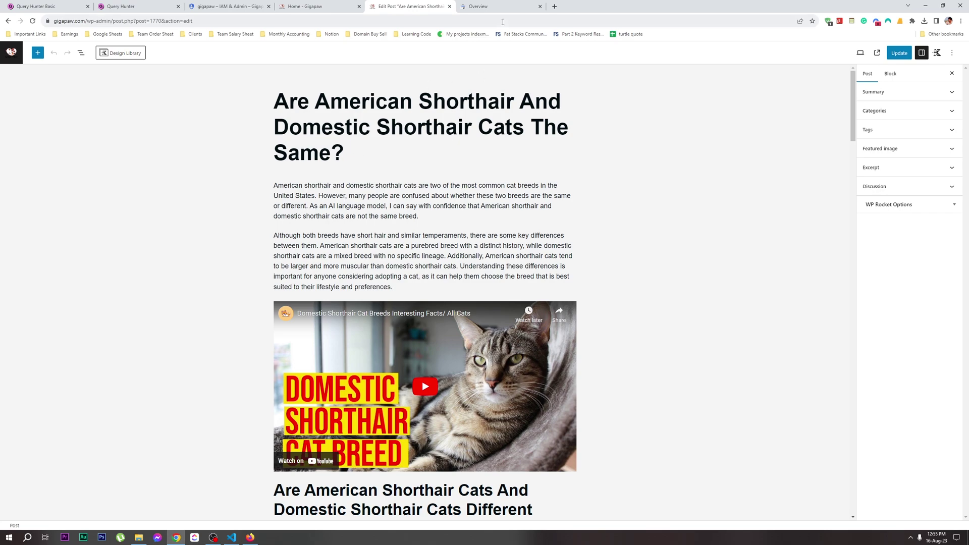
scroll(411, 300, "down", 20)
scroll(411, 299, "down", 20)
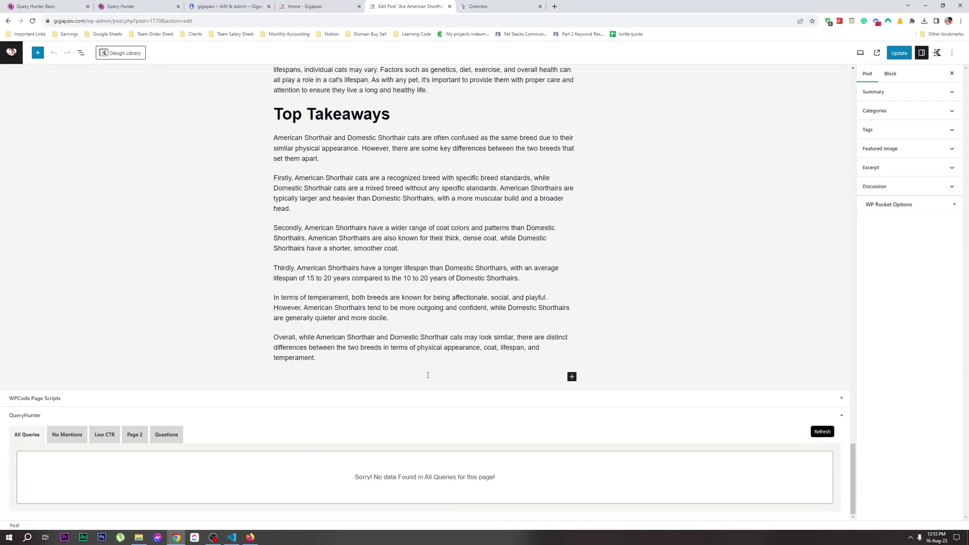
left_click_drag(64, 413, 95, 500)
left_click_drag(600, 470, 309, 488)
View the No Mentions, Low CTR and Page 2 results, then go to the Search Console overview
left_click(69, 429)
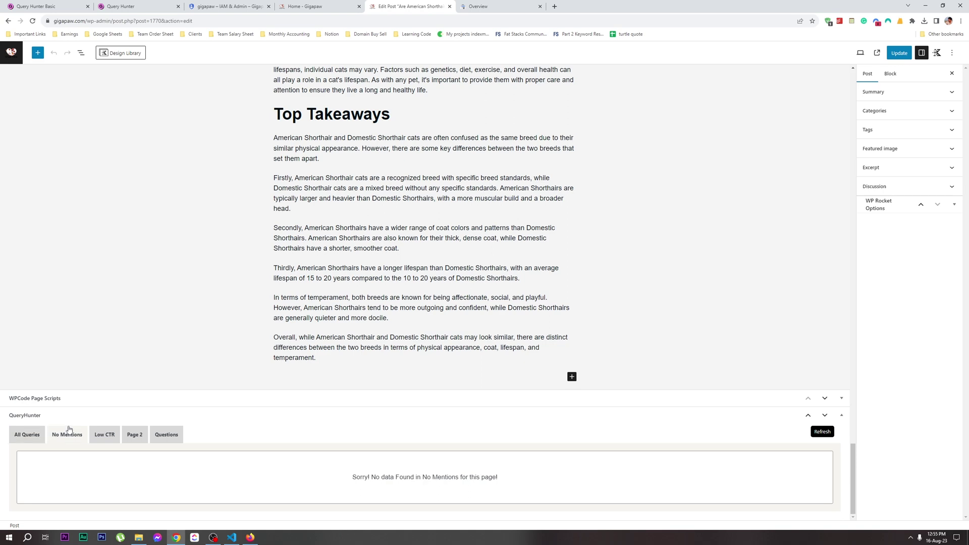
left_click(107, 434)
left_click(134, 434)
scroll(421, 297, "up", 2)
scroll(421, 298, "up", 4)
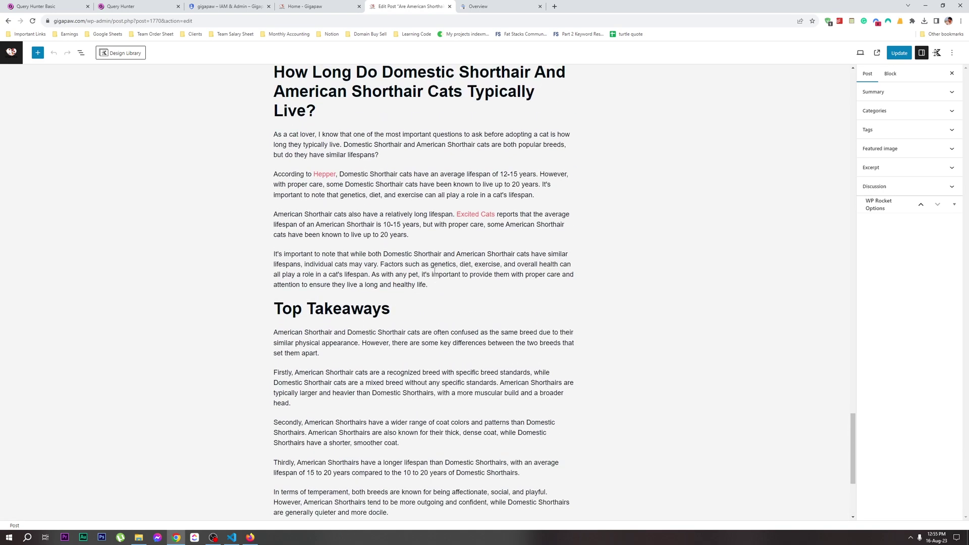
left_click(485, 6)
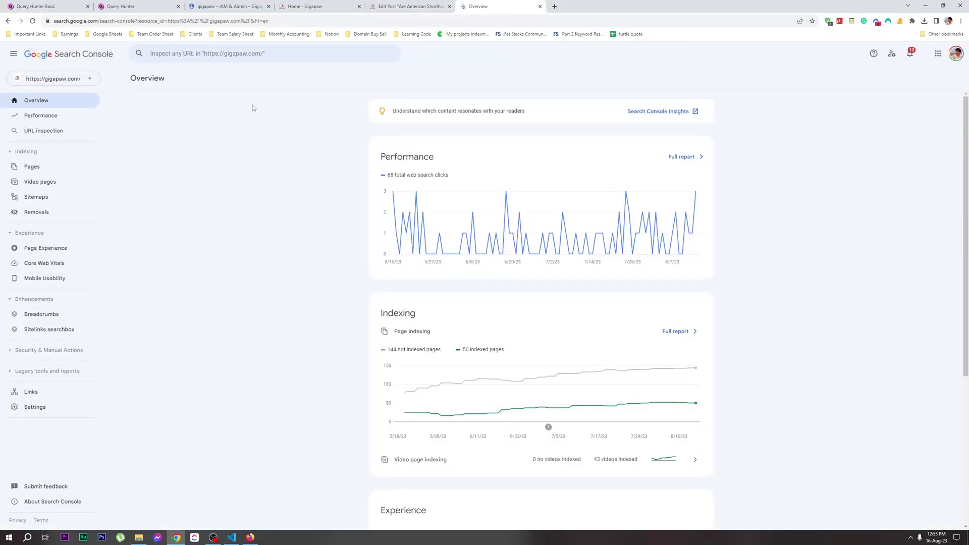
Refresh the post's QueryHunter data, comparing against the Search Console overview
left_click(395, 6)
scroll(254, 436, "down", 6)
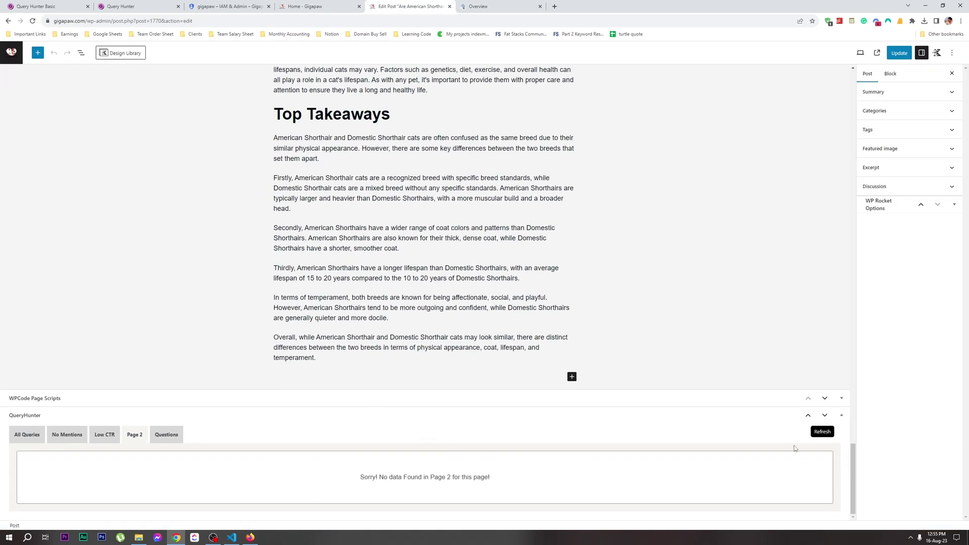
left_click(812, 431)
left_click(484, 6)
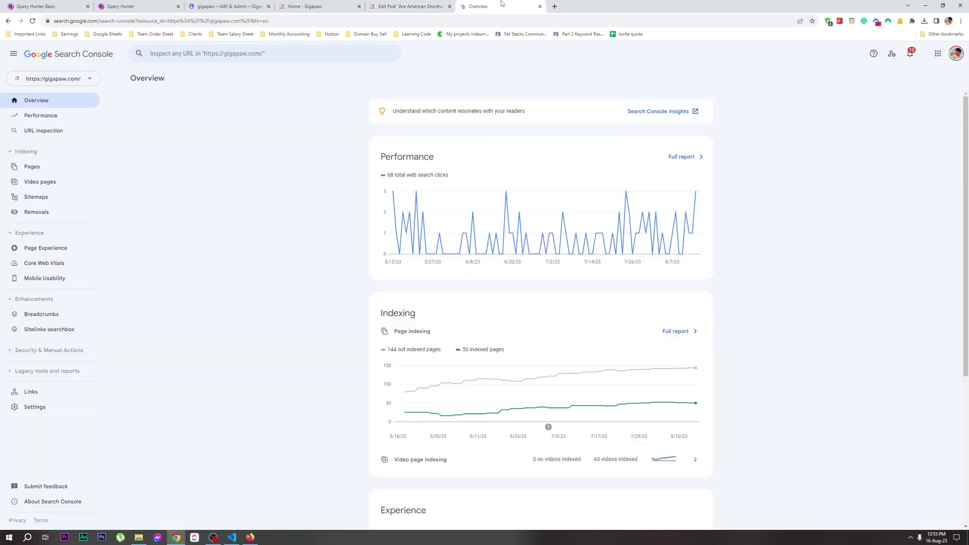
left_click(408, 6)
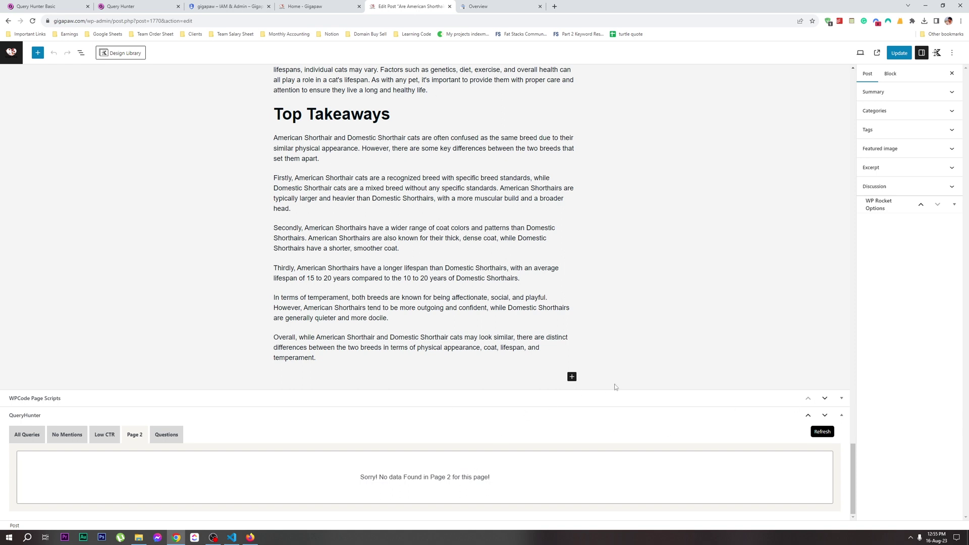
left_click(525, 4)
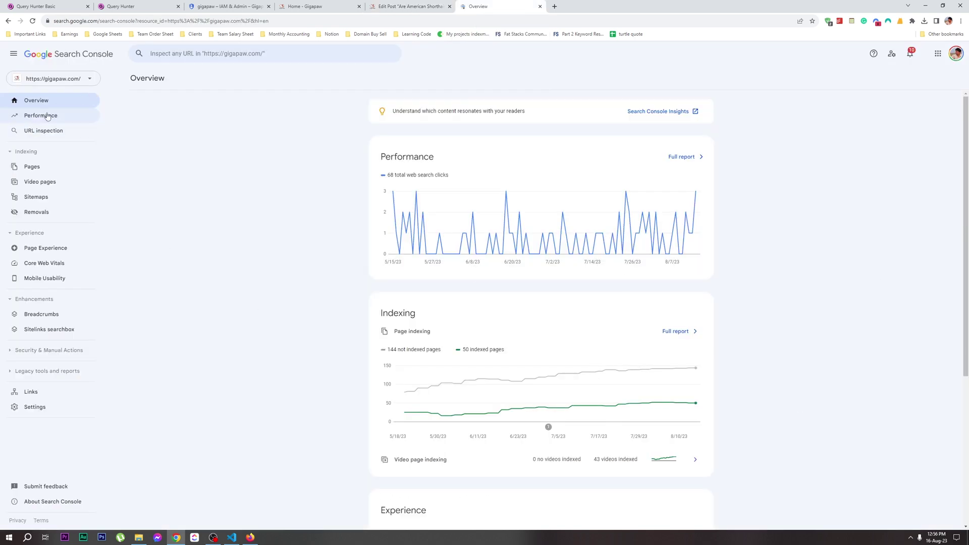
left_click(389, 4)
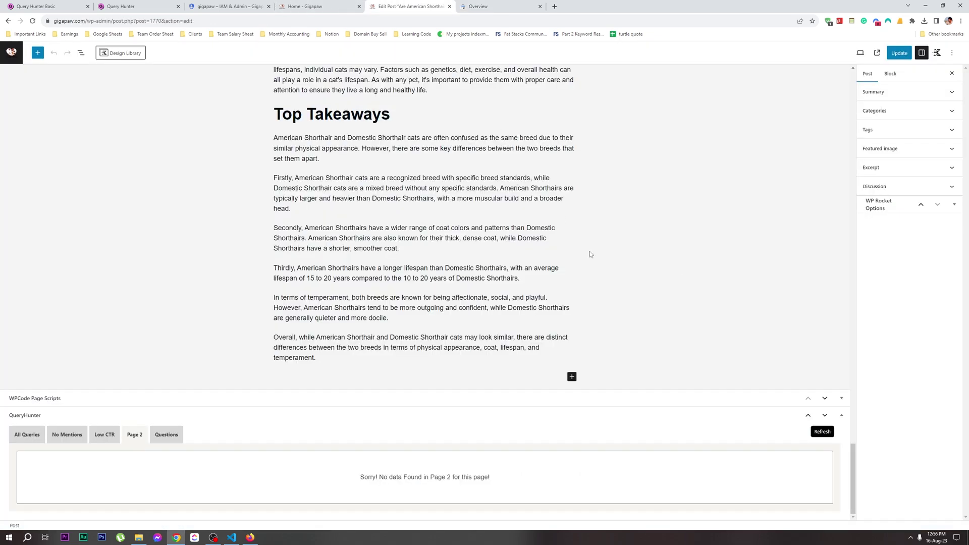
Check the All Queries, No Mentions, Low CTR, Page 2 and Questions categories for data
left_click(35, 435)
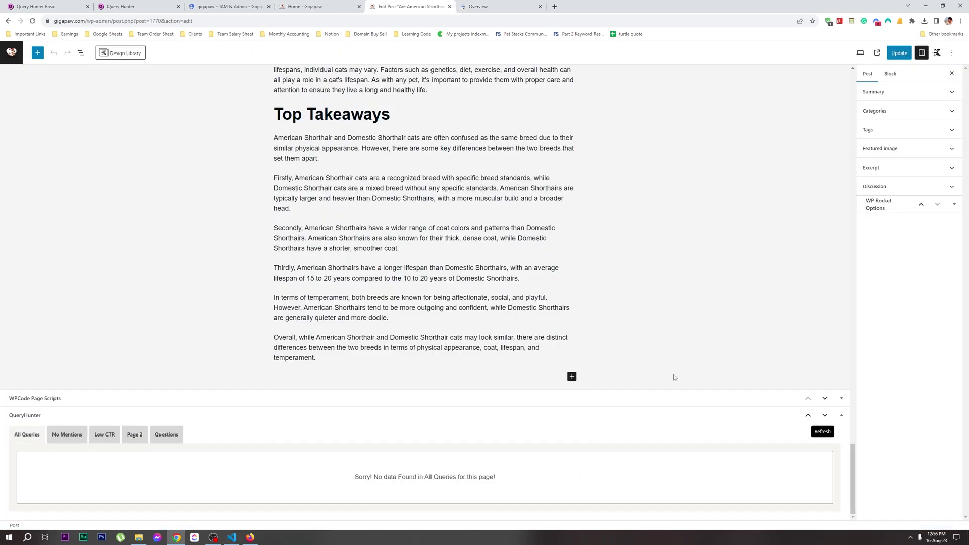
left_click(64, 438)
left_click(94, 439)
left_click(127, 434)
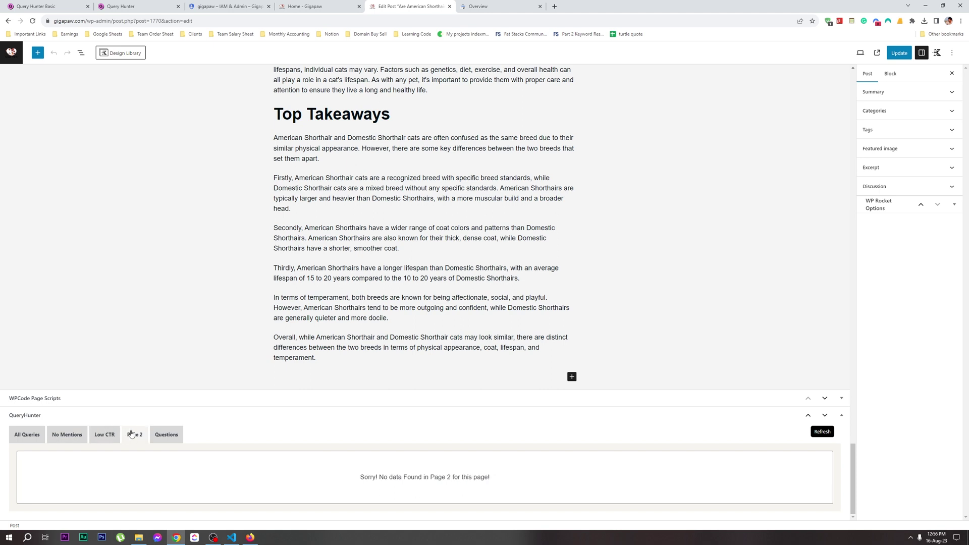
left_click(164, 435)
left_click(22, 439)
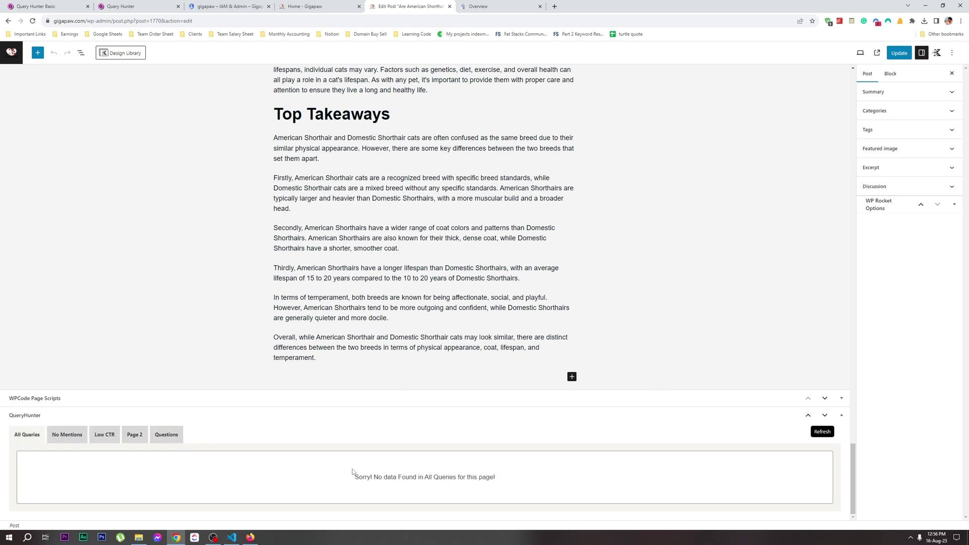
After glancing at the service account page, recheck Questions and No Mentions, which still show no data
left_click(227, 6)
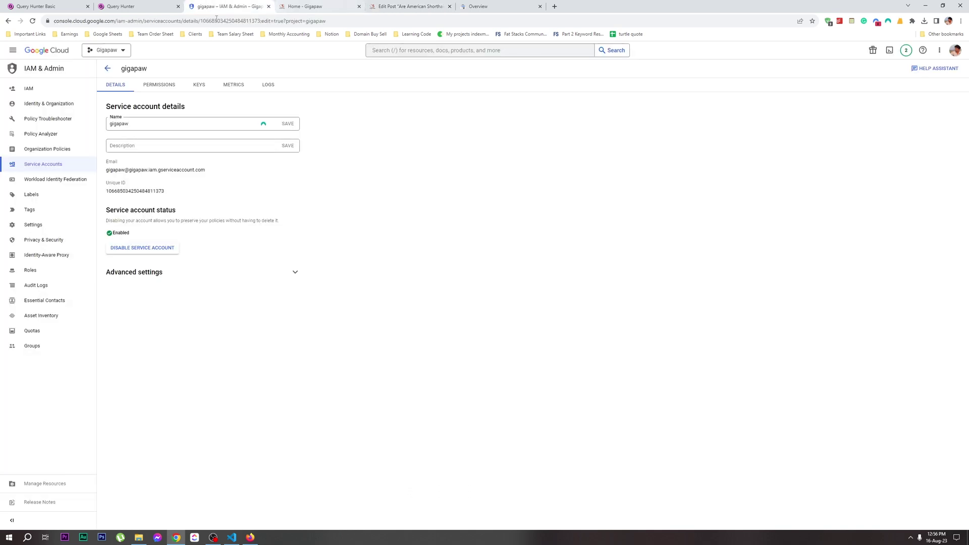
left_click(372, 4)
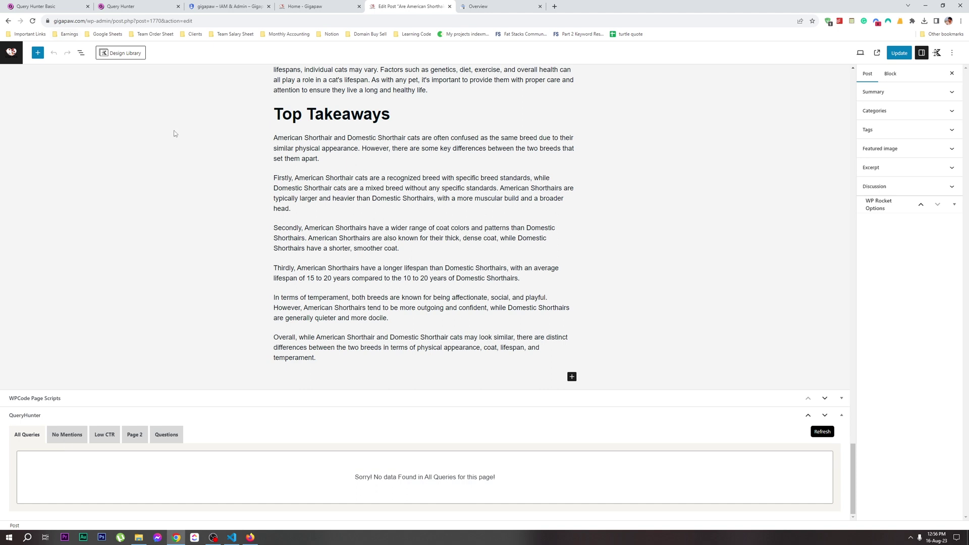
left_click(159, 439)
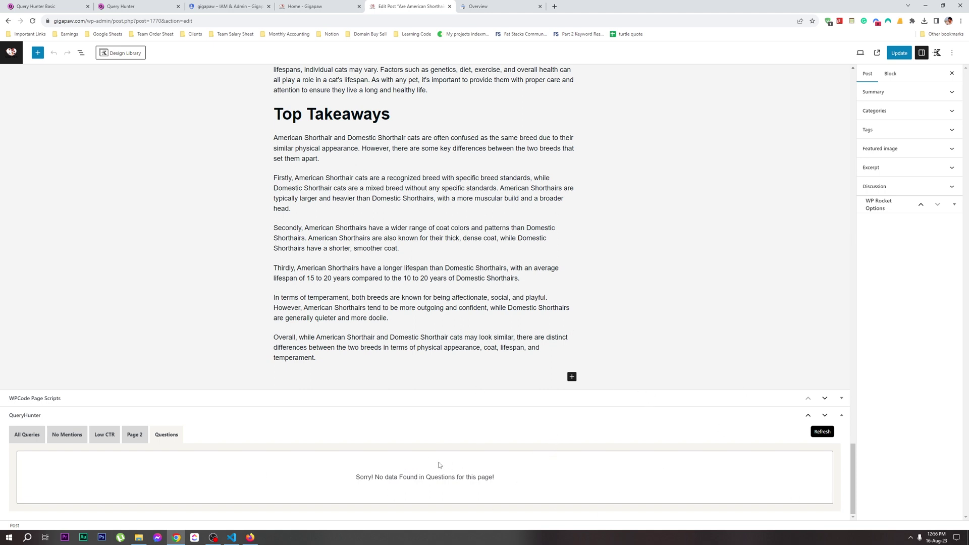
left_click(81, 434)
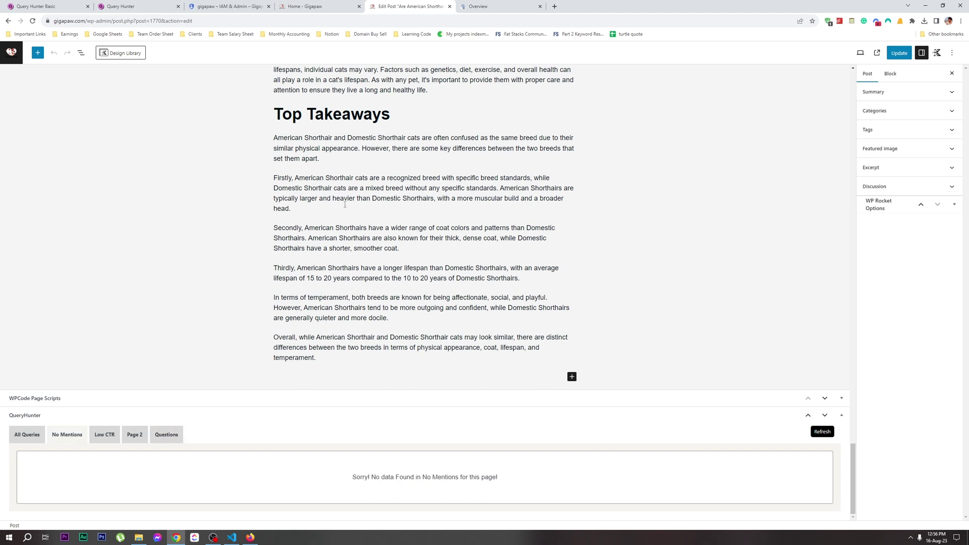